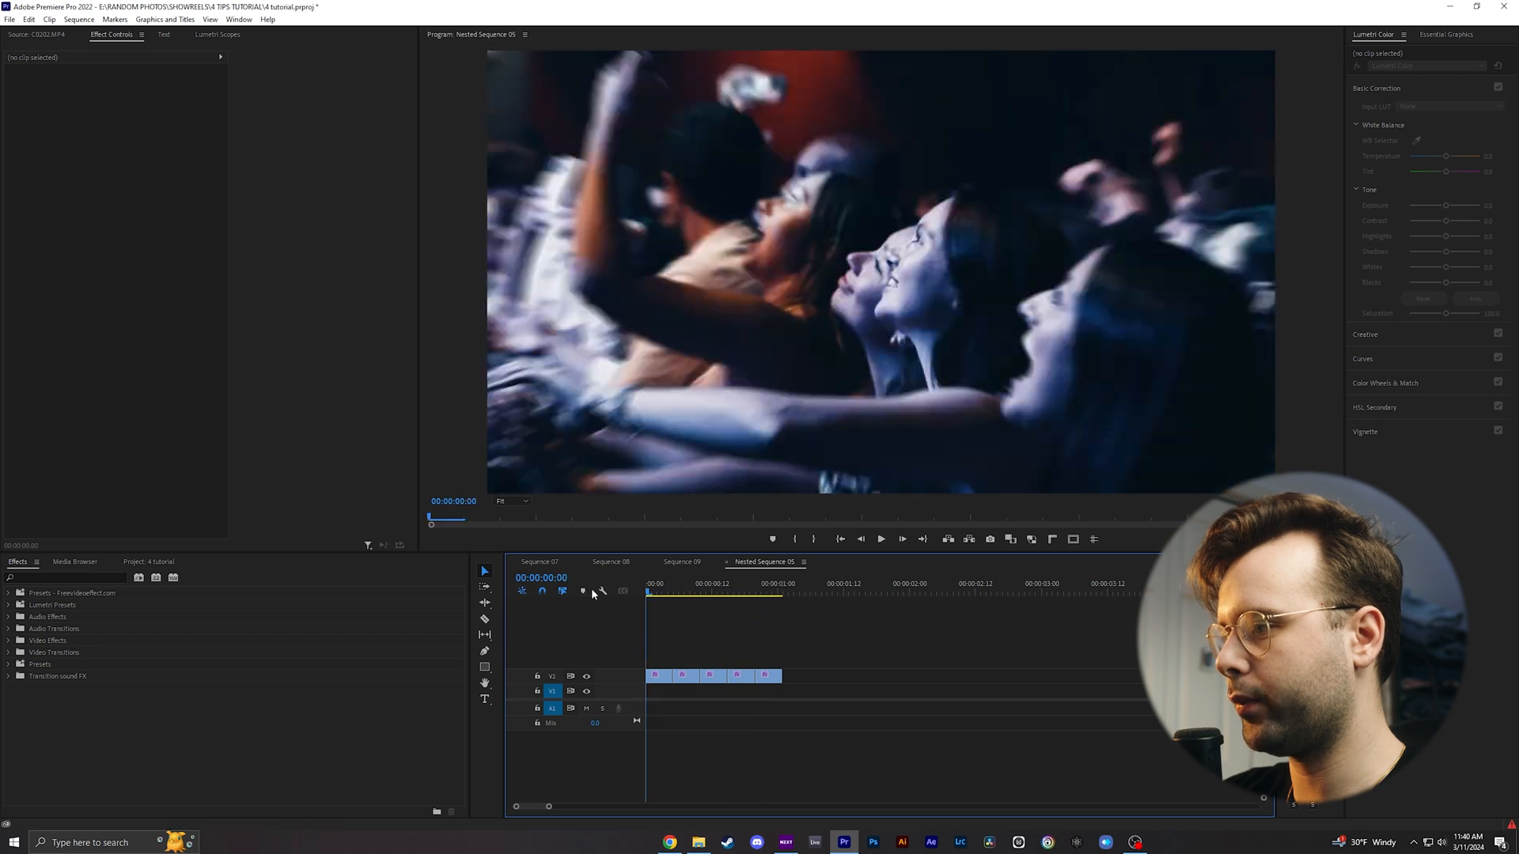
Play the nested sequence, then examine the Transform scale keyframes and shutter angle of its first clip.
key("space")
key("Home")
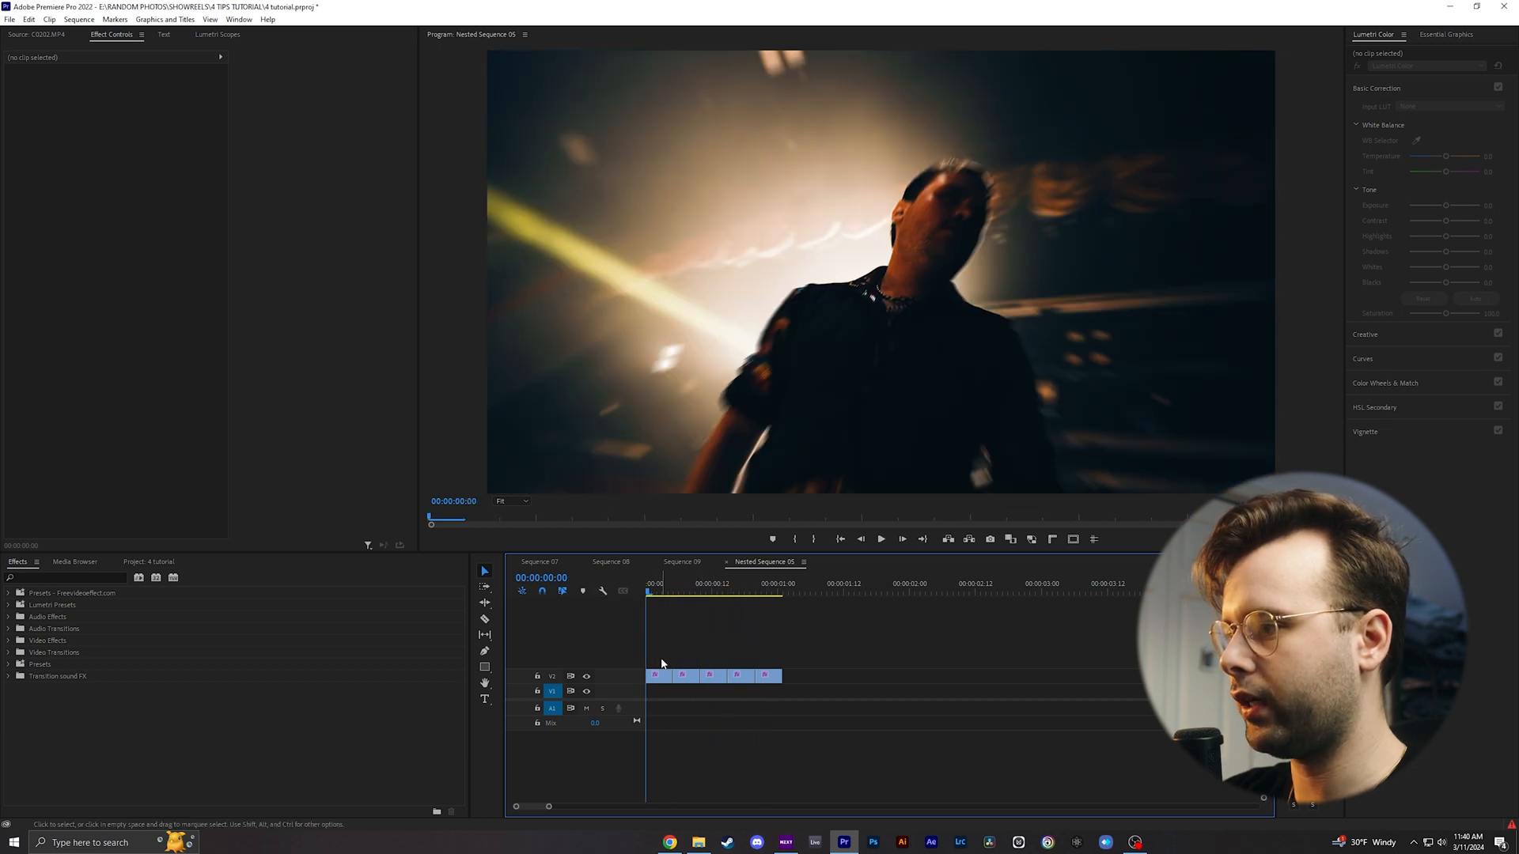
left_click(664, 678)
left_click(49, 358)
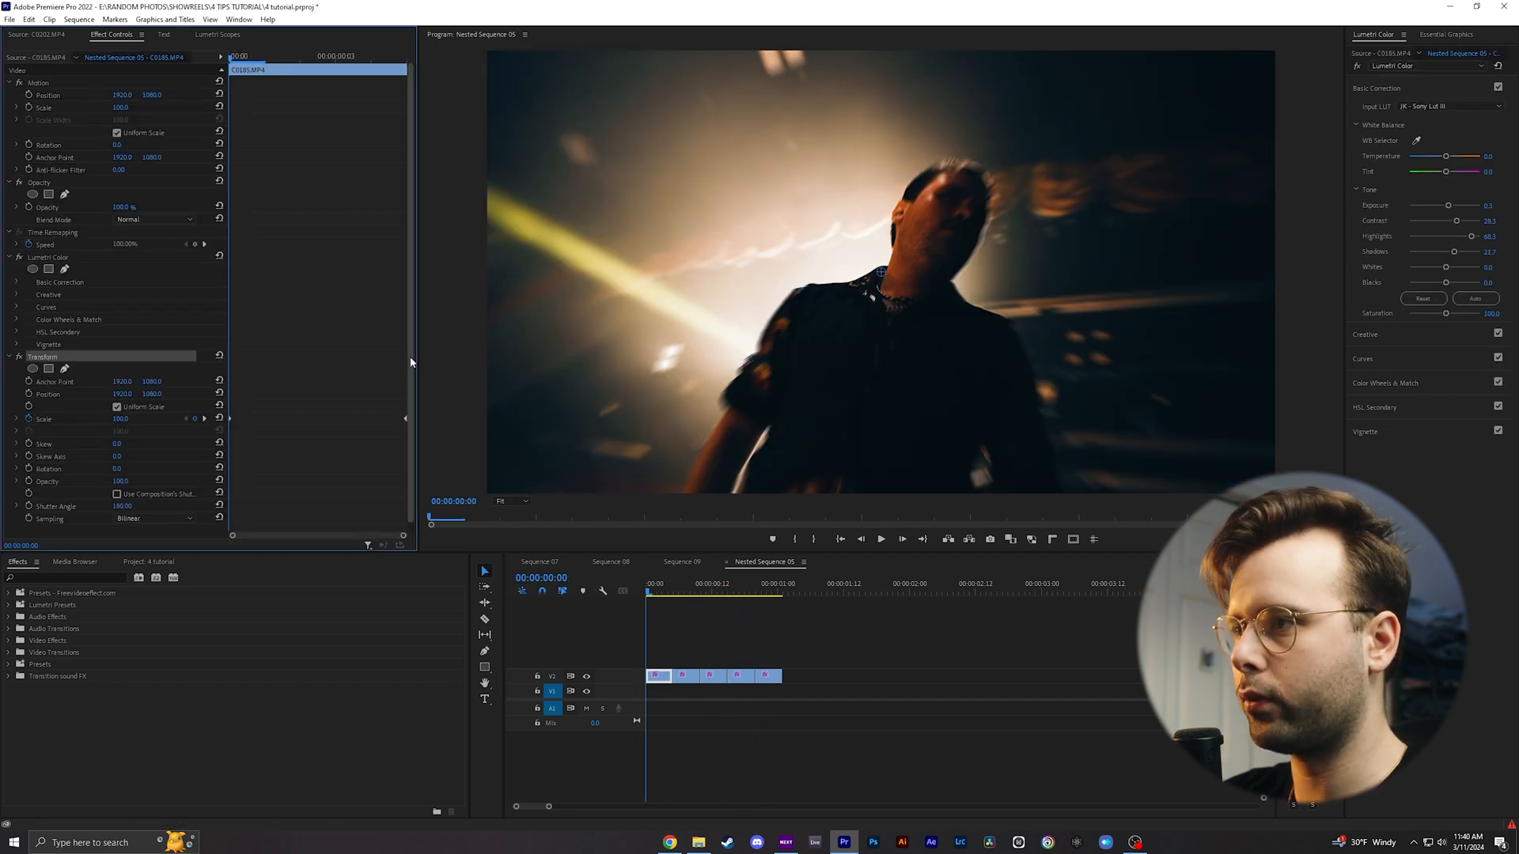
scroll(408, 395, "down", 1)
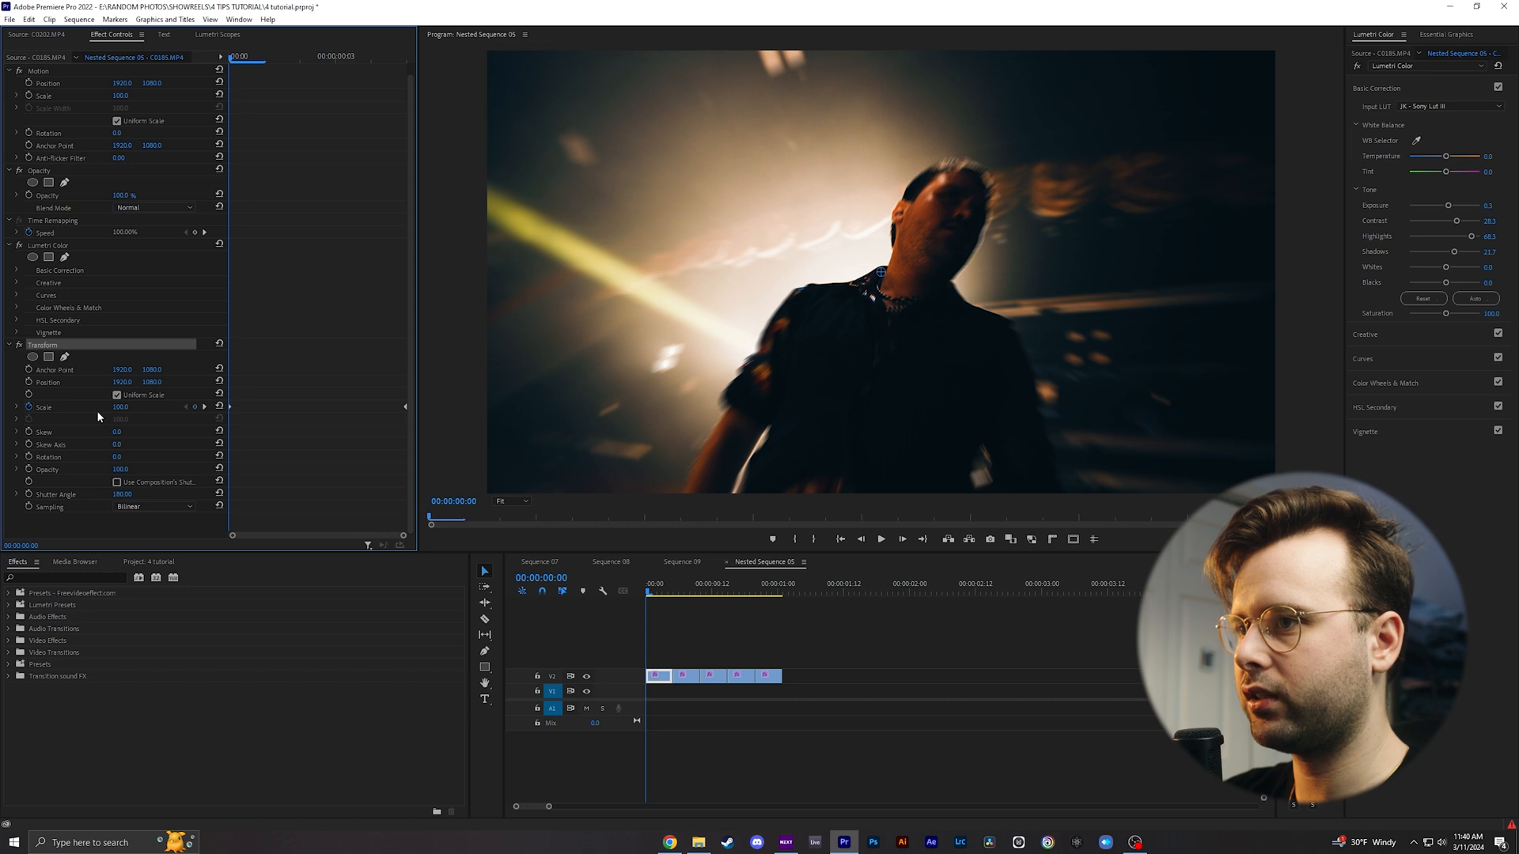
left_click_drag(279, 63, 371, 60)
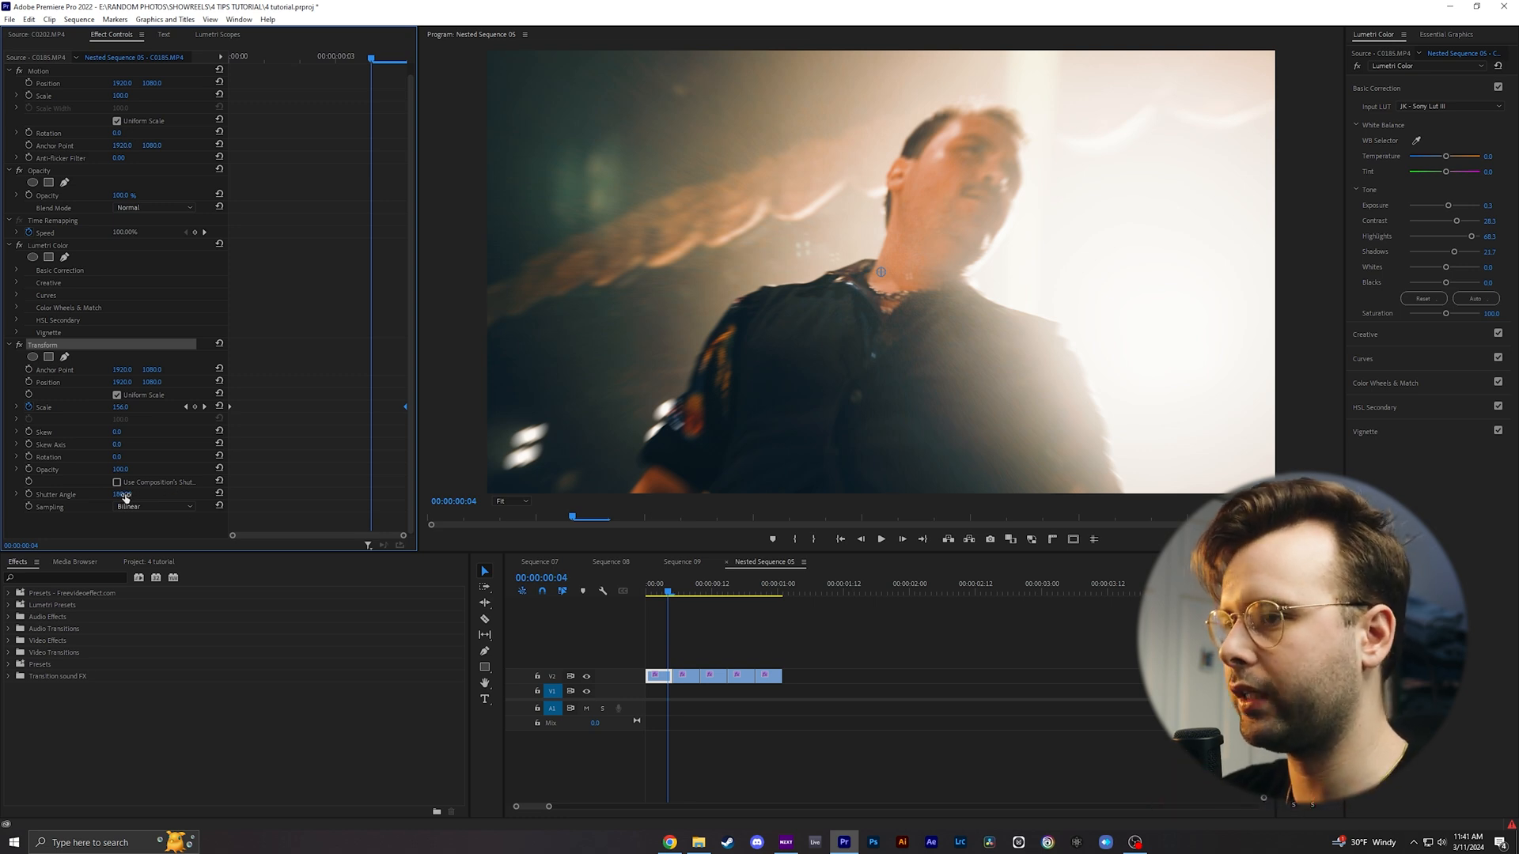
Preview the zoom on the nested sequence's opening clips and open the clip options.
left_click(714, 651)
key("space")
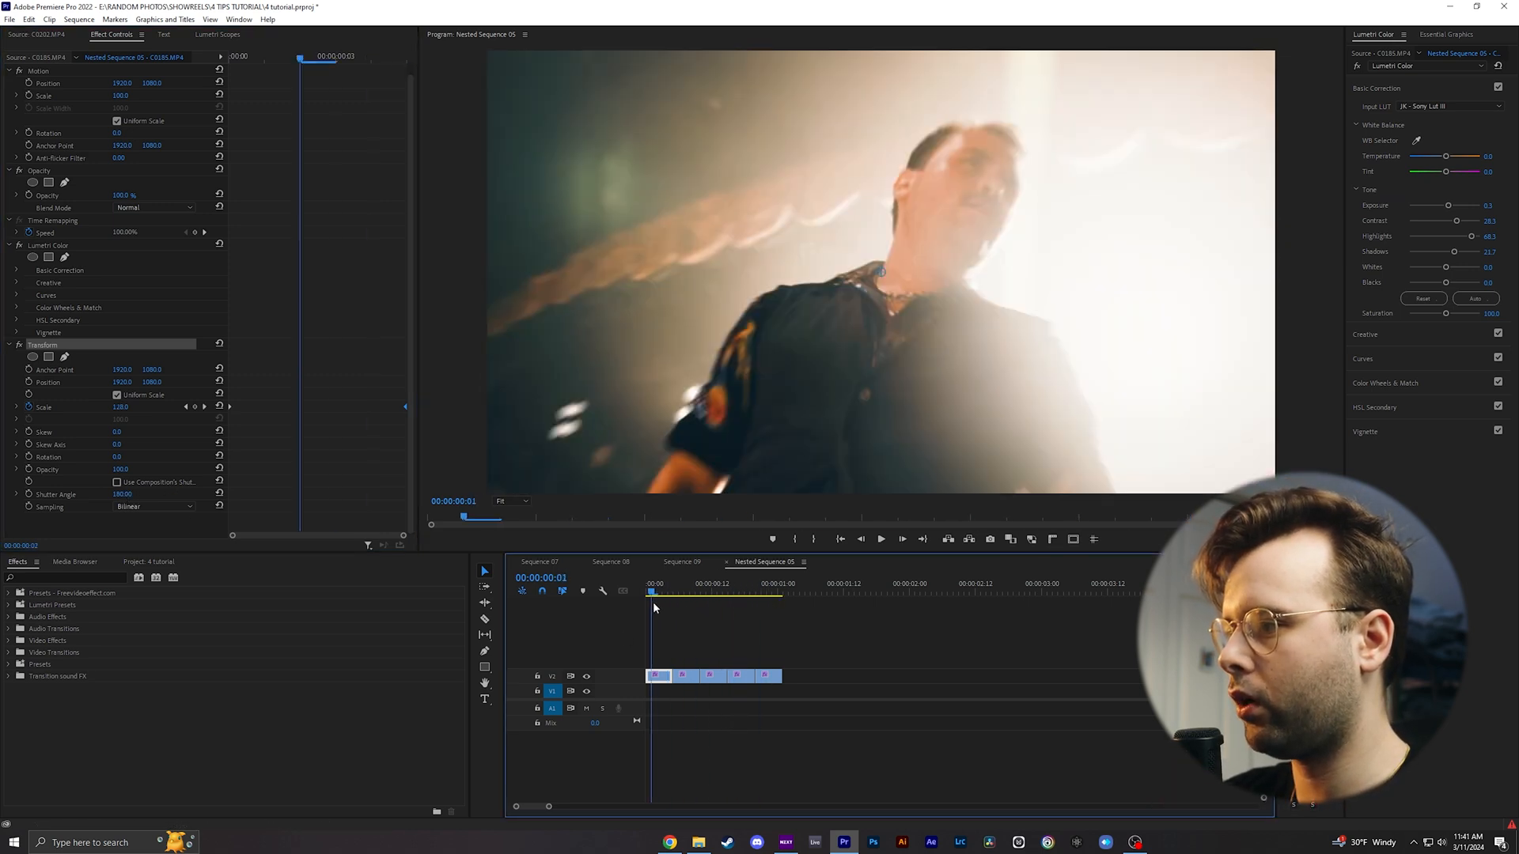
left_click_drag(657, 653, 658, 655)
right_click(690, 677)
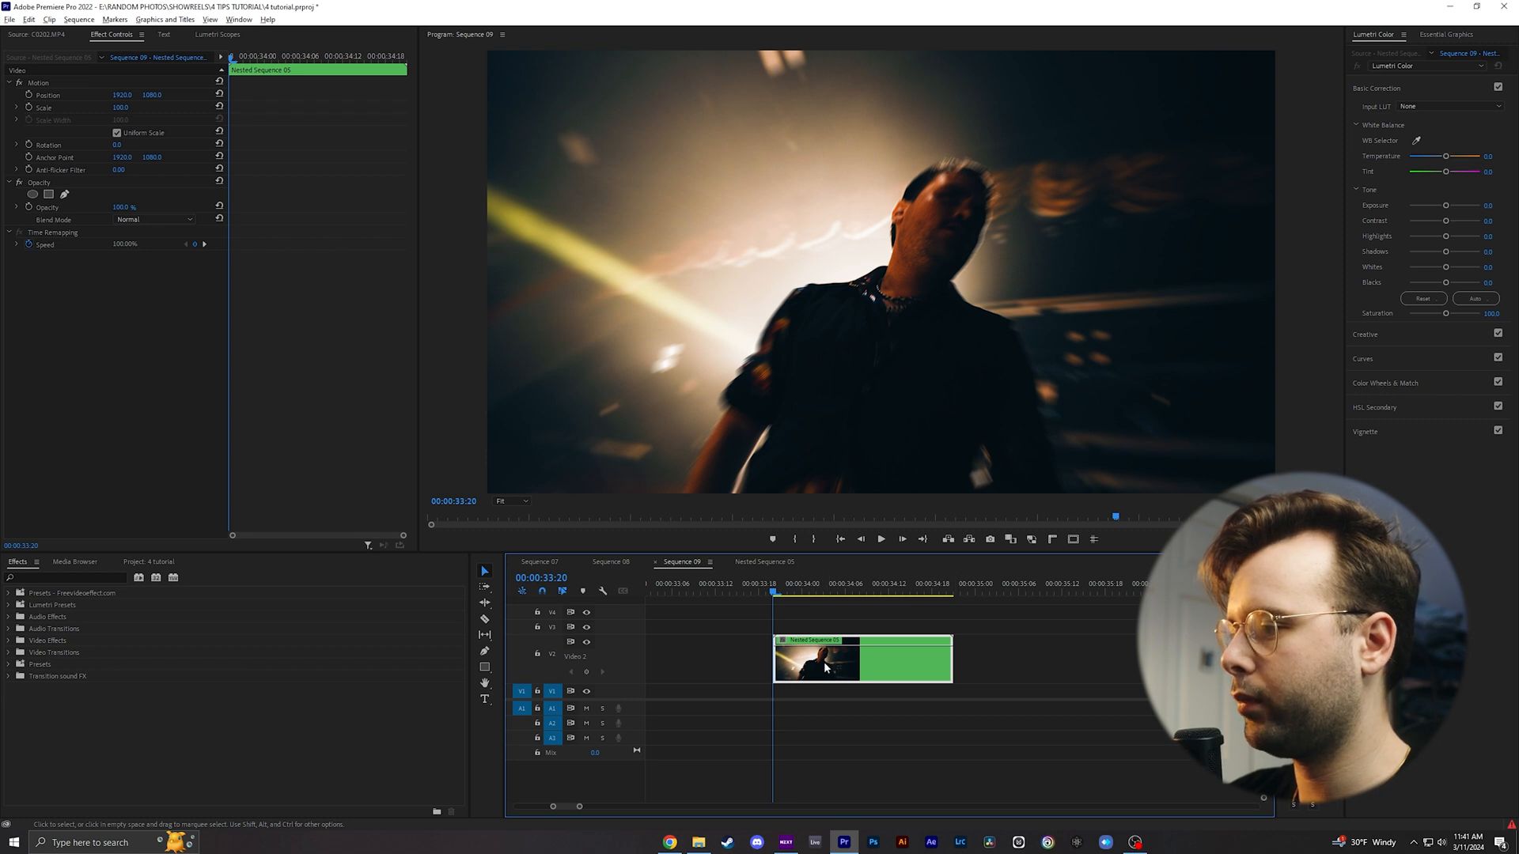
Duplicate the nested clip in Sequence 09 directly after the original and reverse the copy's speed.
left_click_drag(825, 667, 1009, 671)
right_click(1015, 670)
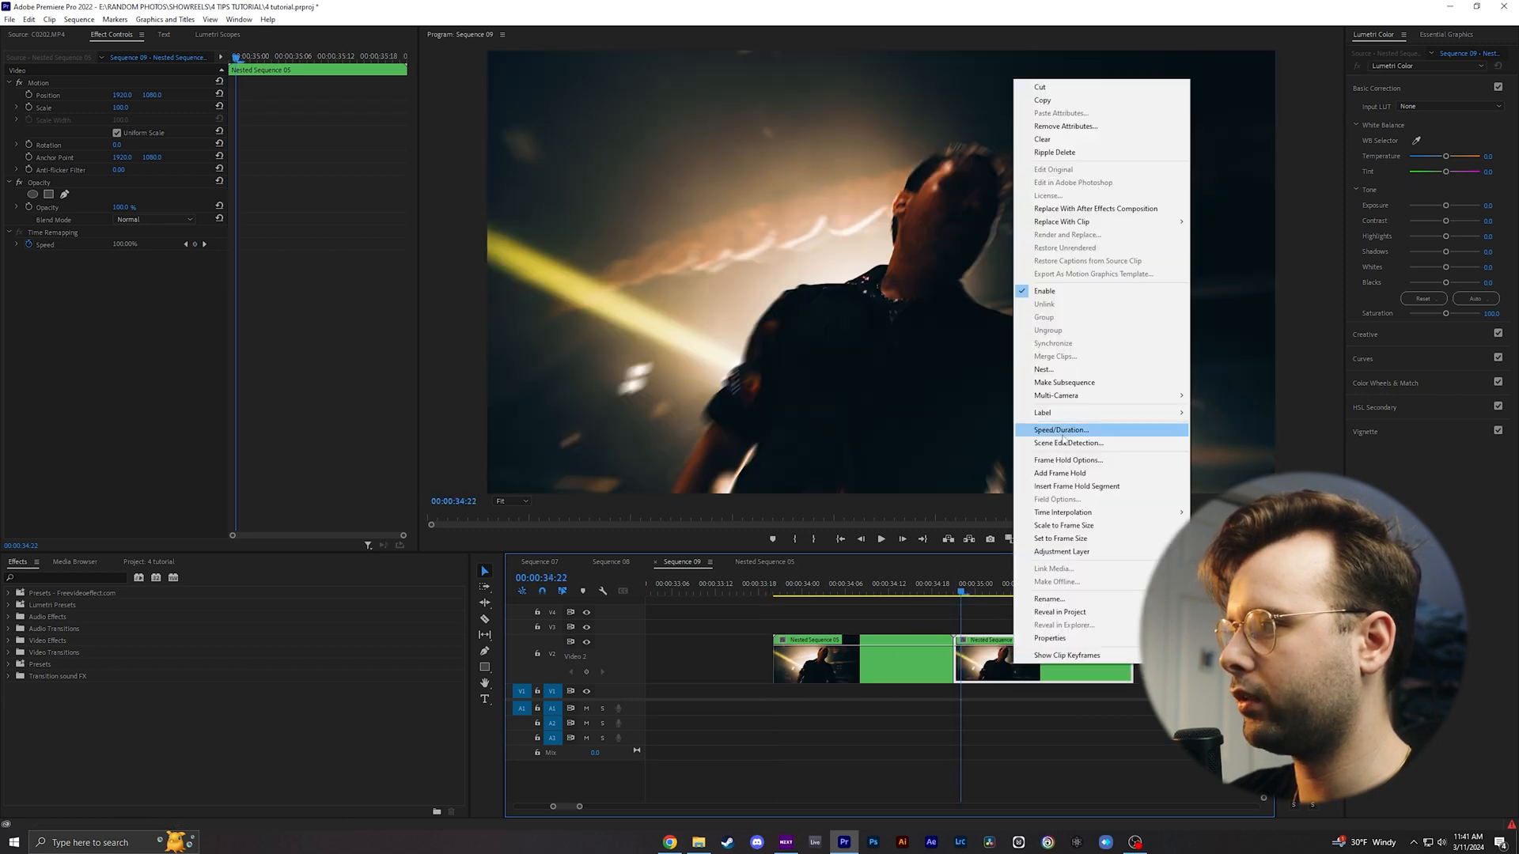
left_click(1061, 432)
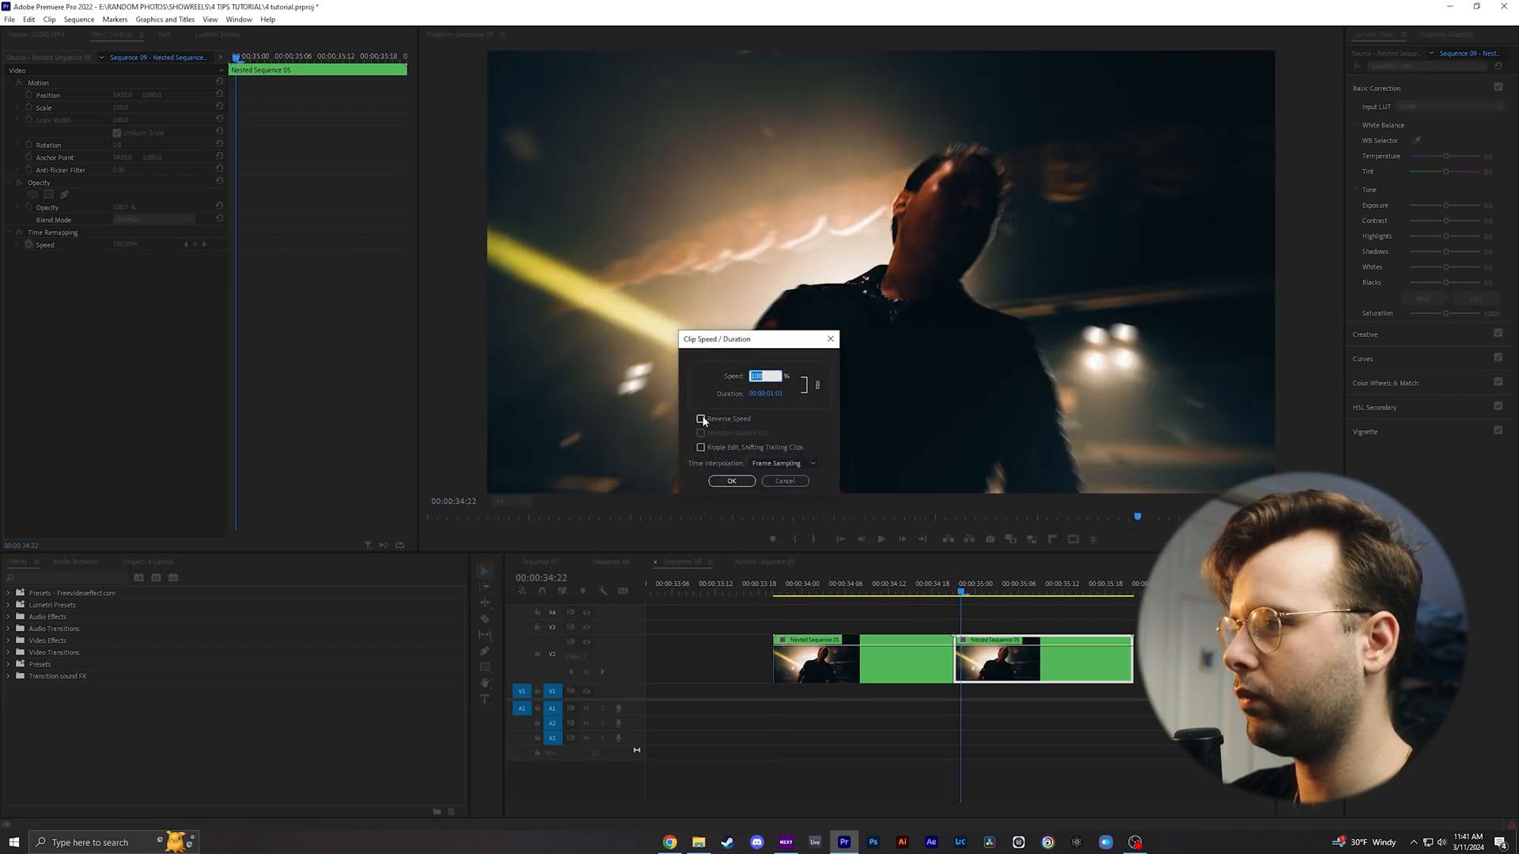
left_click(728, 481)
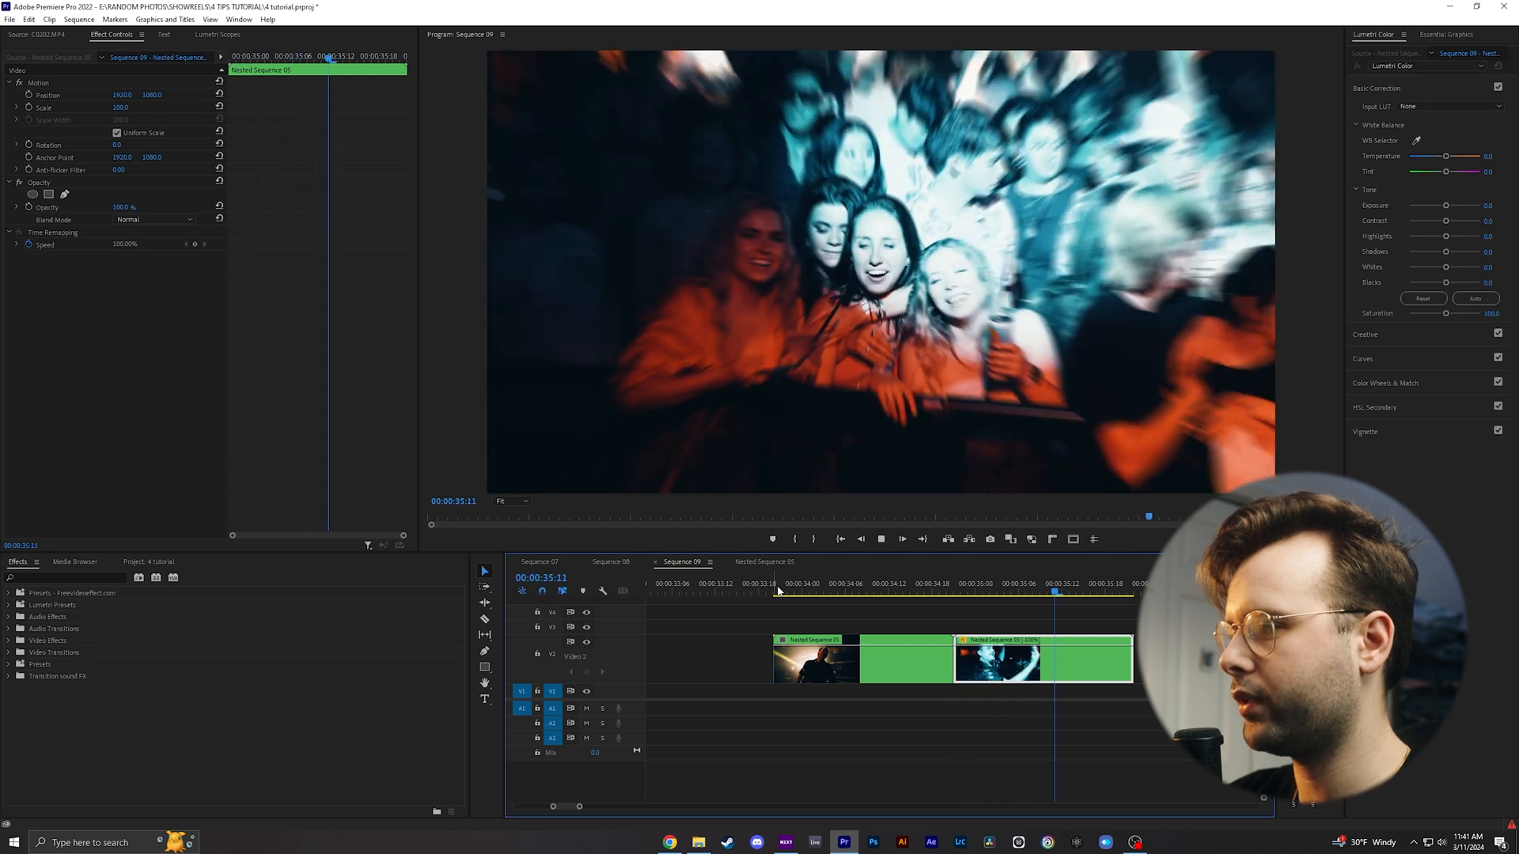
Play the original nested clip followed by its reversed copy.
left_click(775, 591)
key("space")
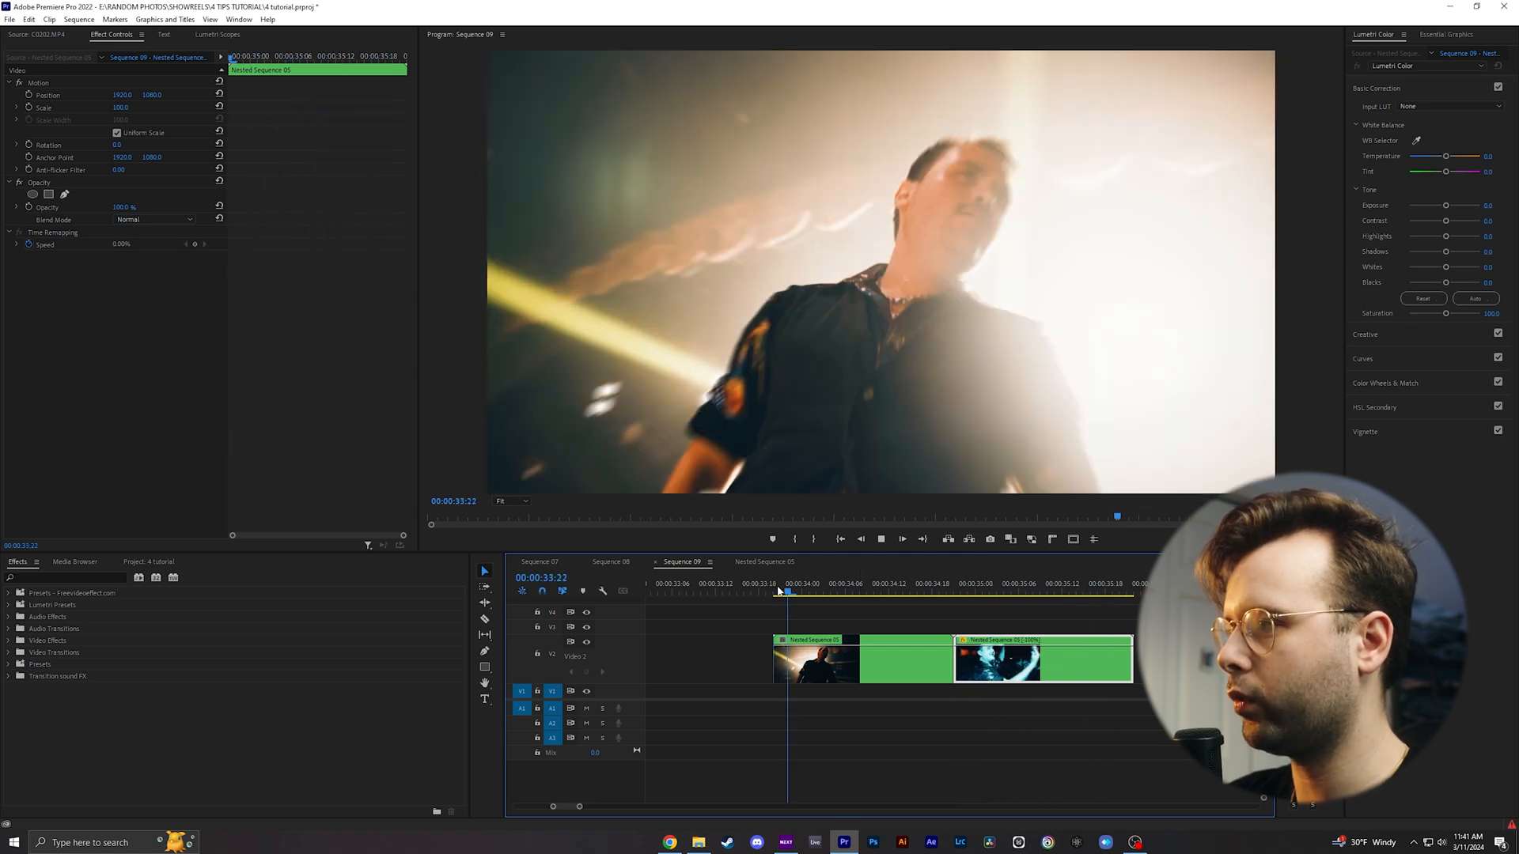
key("space")
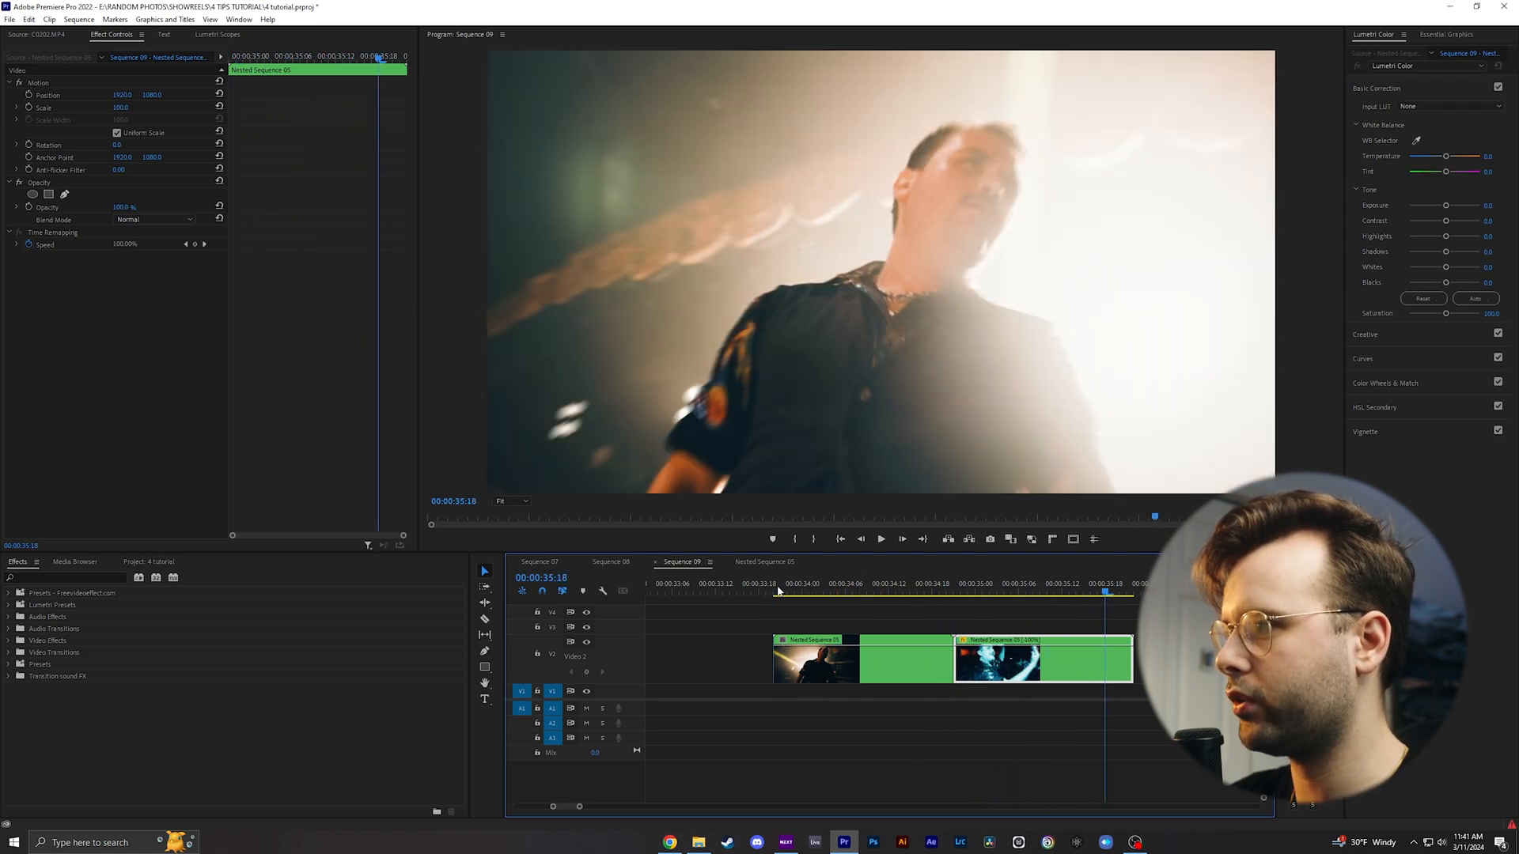
Increase the reversed copy's speed to about 147% and play both nested clips from the start.
left_click(932, 589)
right_click(1010, 669)
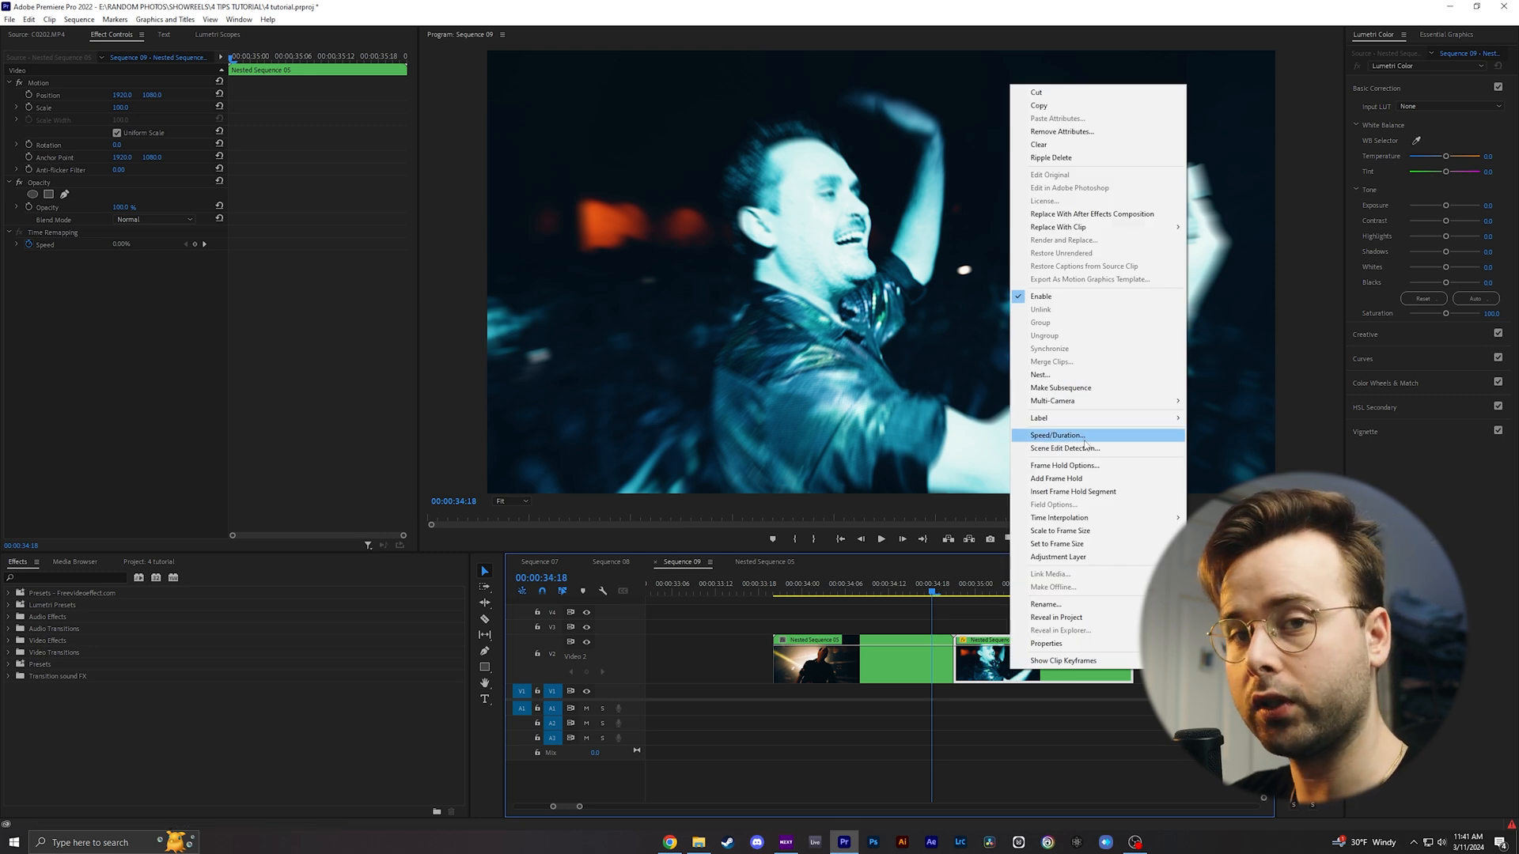
left_click(1084, 439)
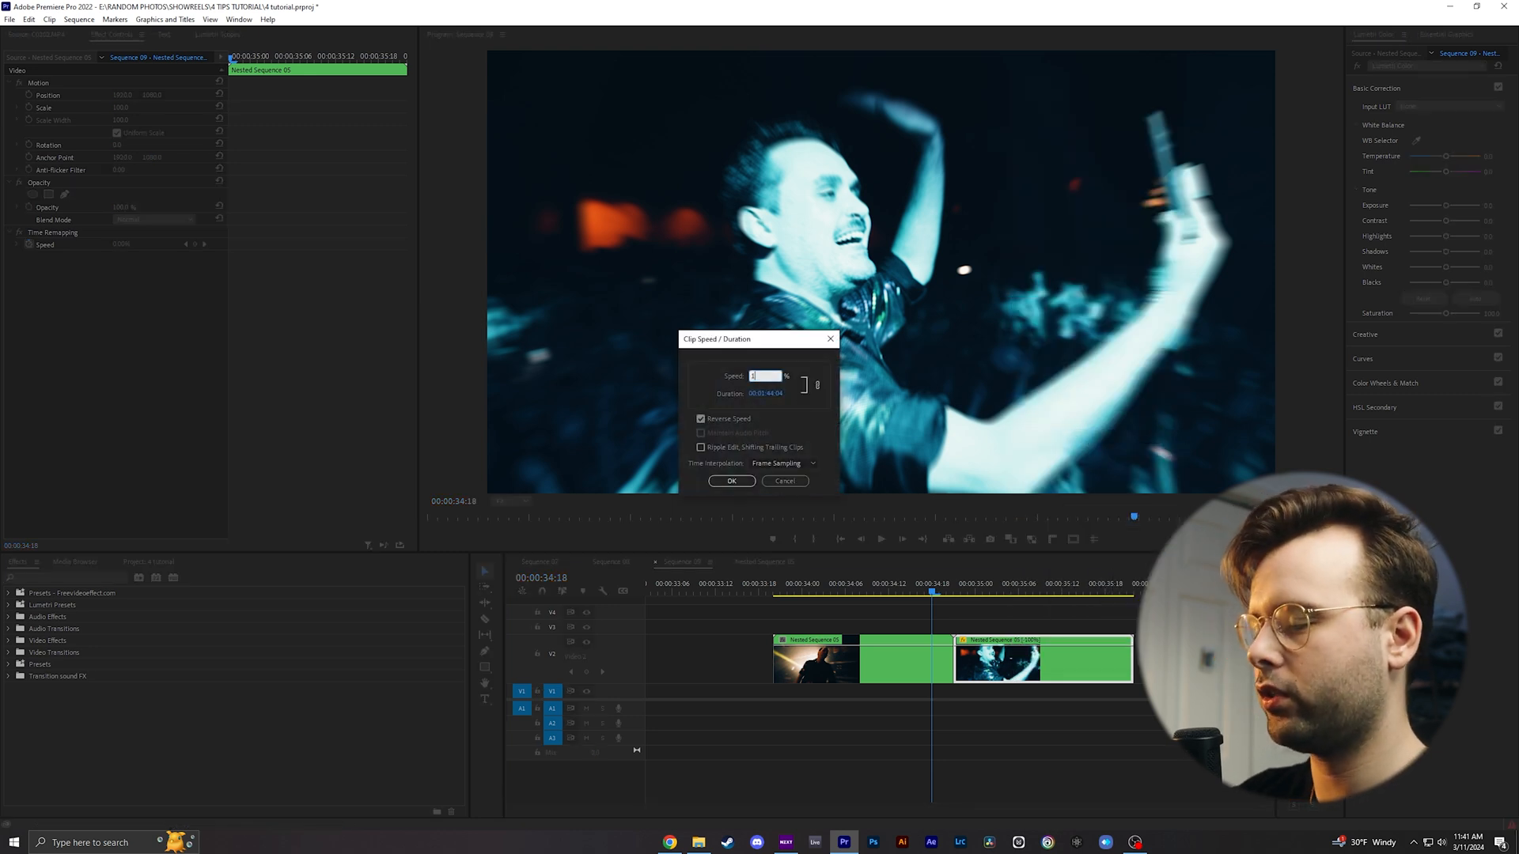
key("Return")
left_click(777, 589)
key("space")
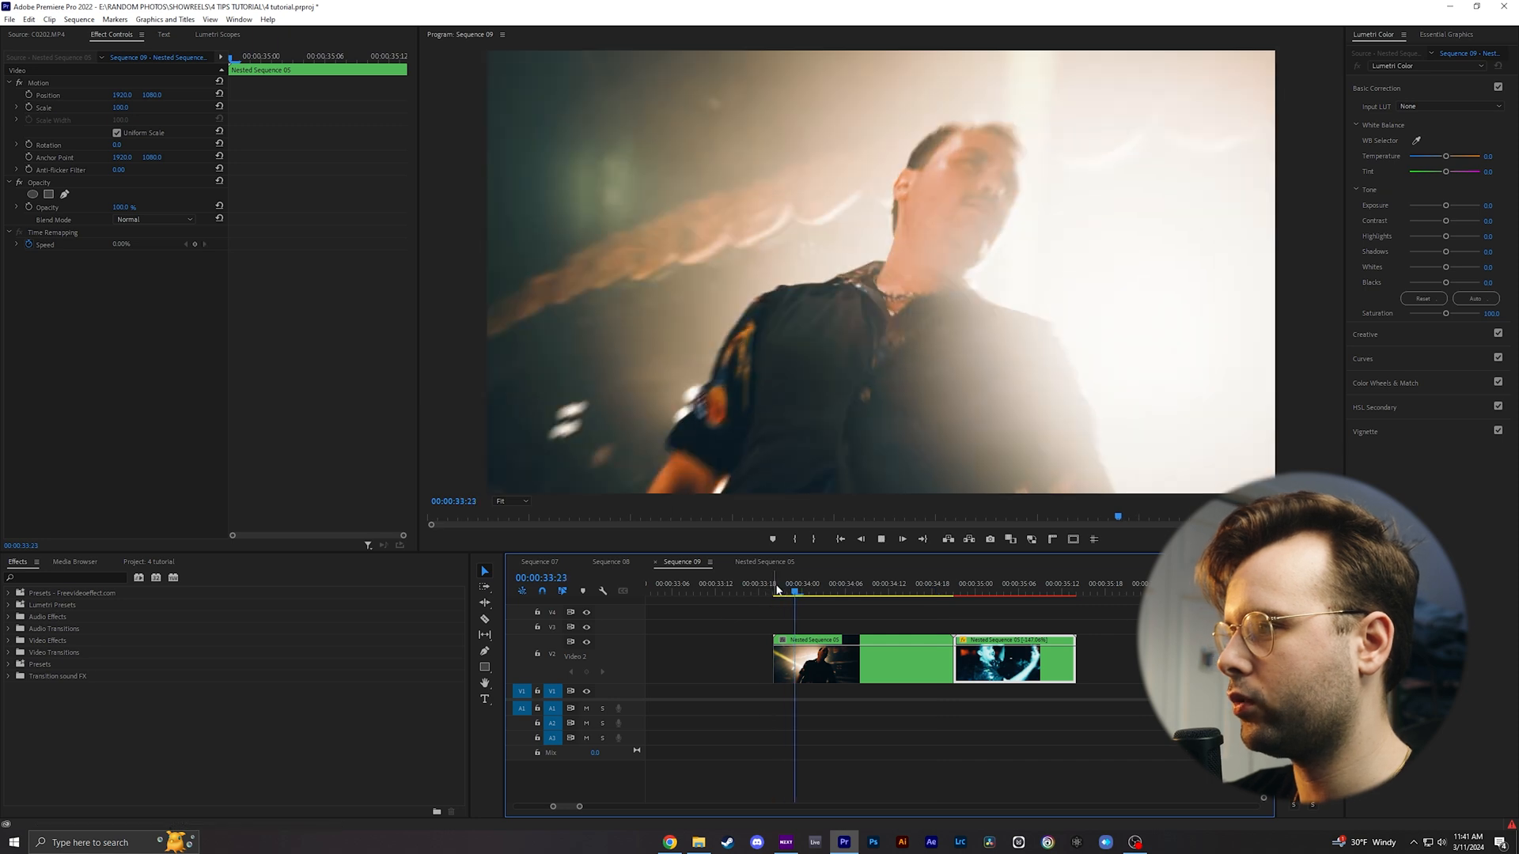
left_click(778, 590)
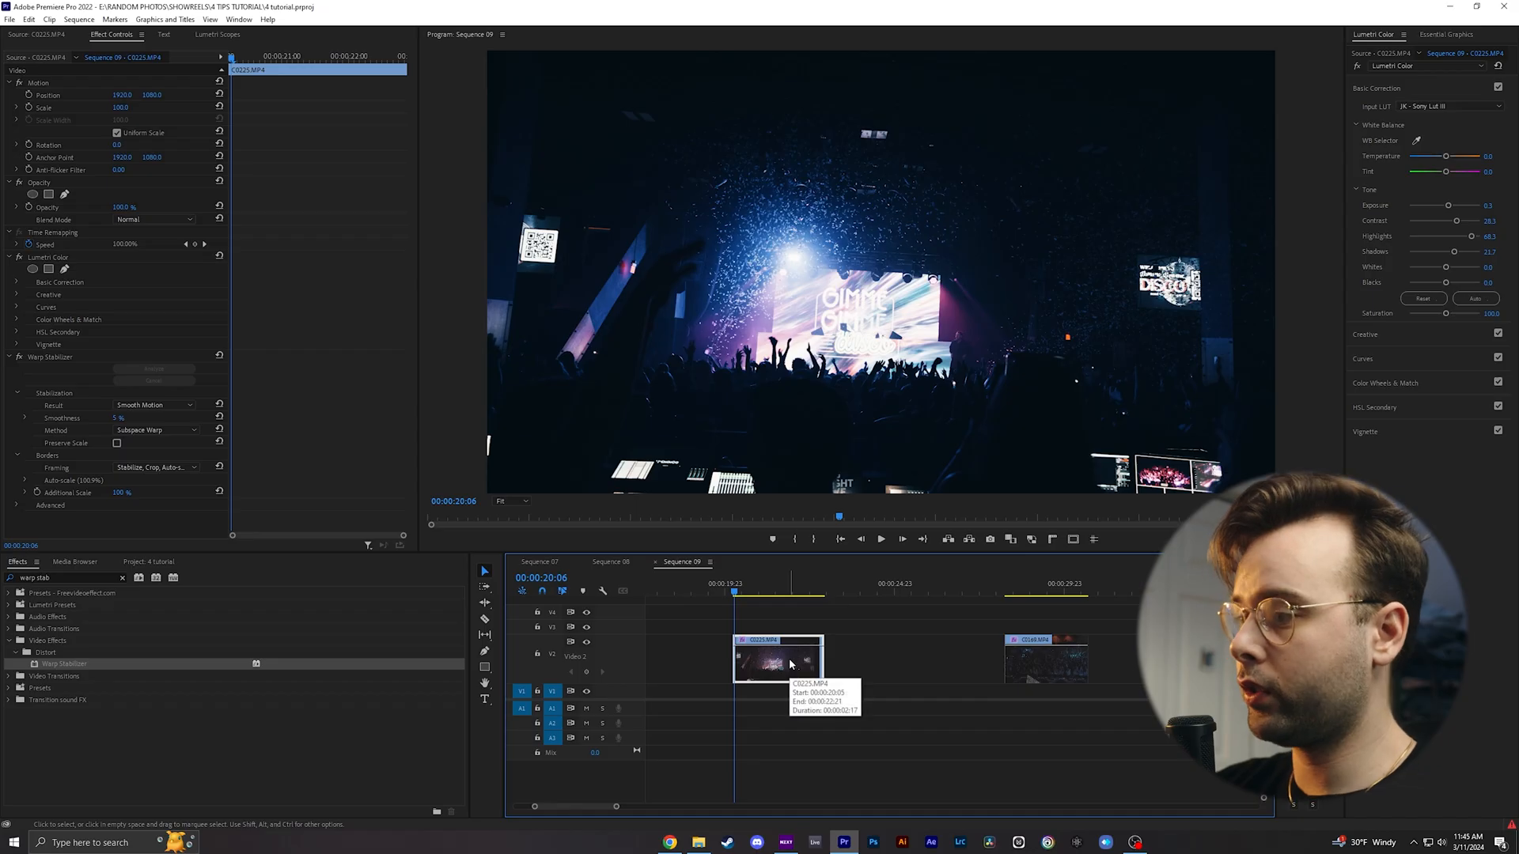
Duplicate the C0225.MP4 stage clip onto the video track above and apply the Luma Key effect to the copy.
key("space")
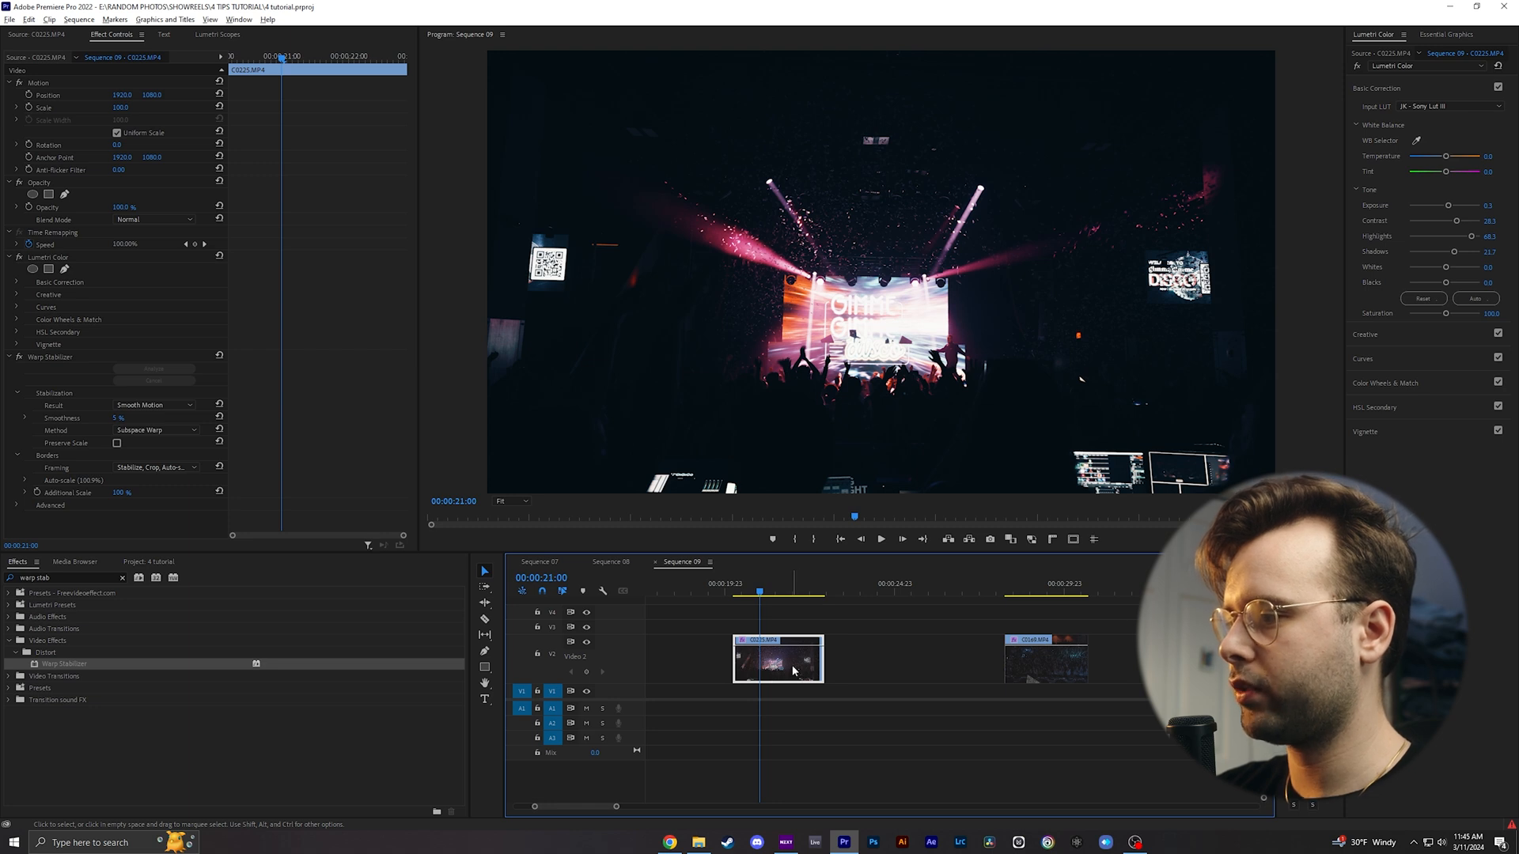
left_click_drag(793, 671, 787, 631)
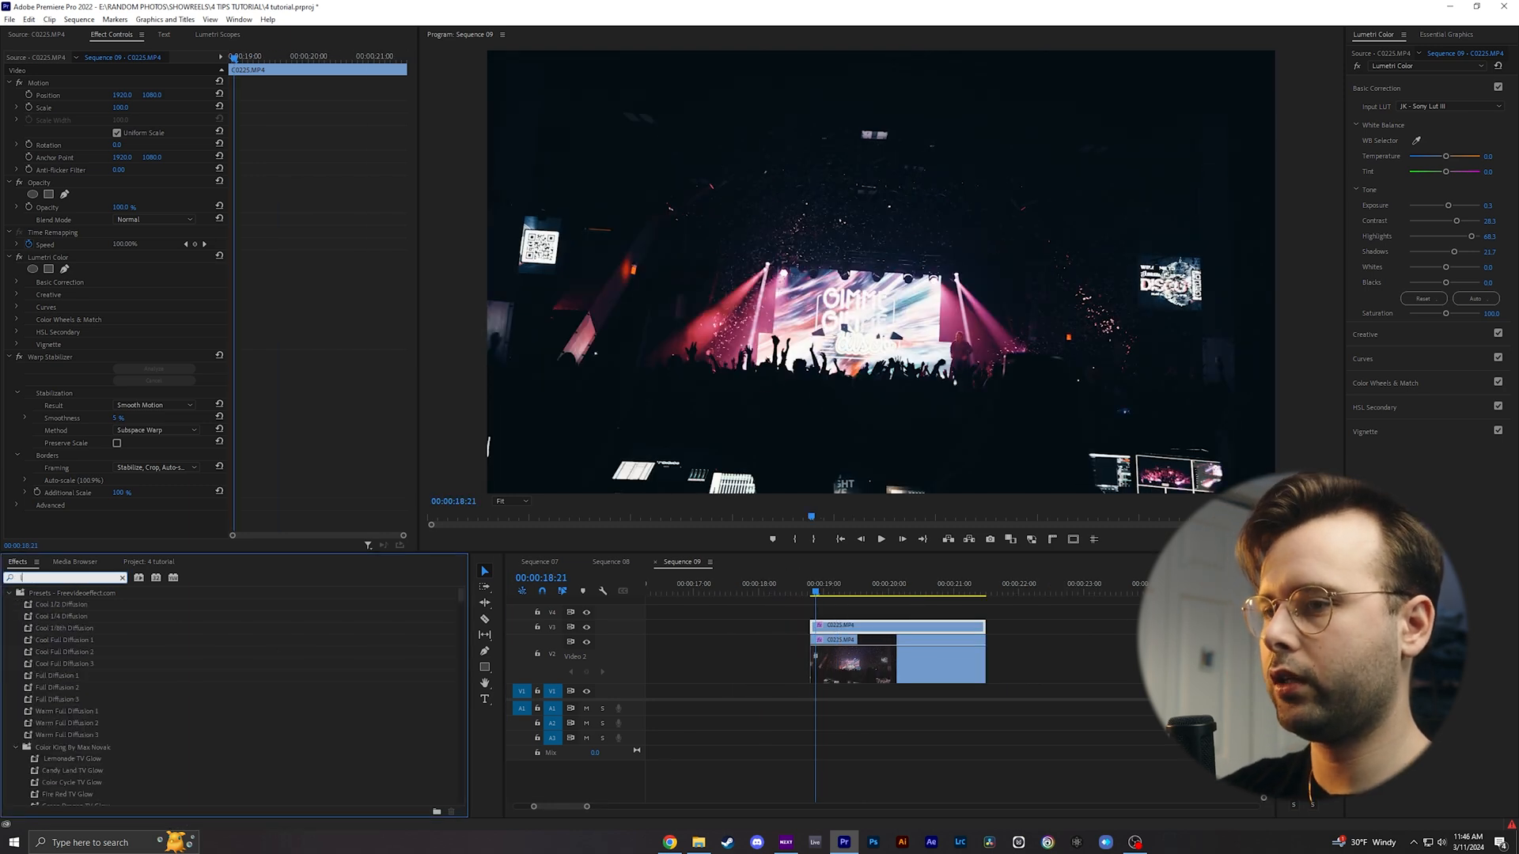
type("luma key")
left_click_drag(56, 664, 880, 634)
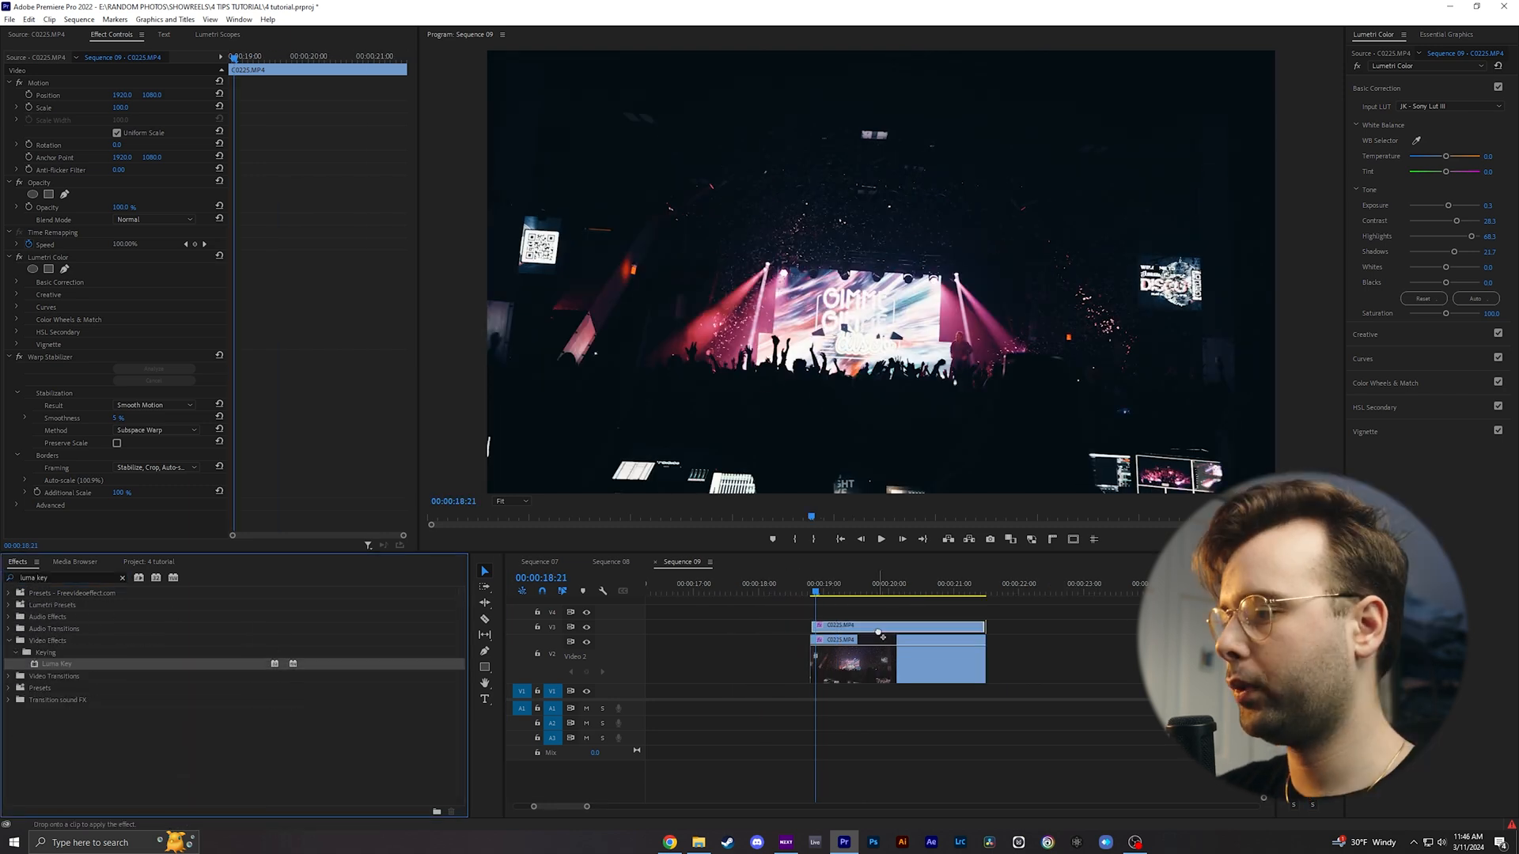
Hide the original clip's video track and raise the copy's Luma Key cutoff to about 88%.
left_click(590, 641)
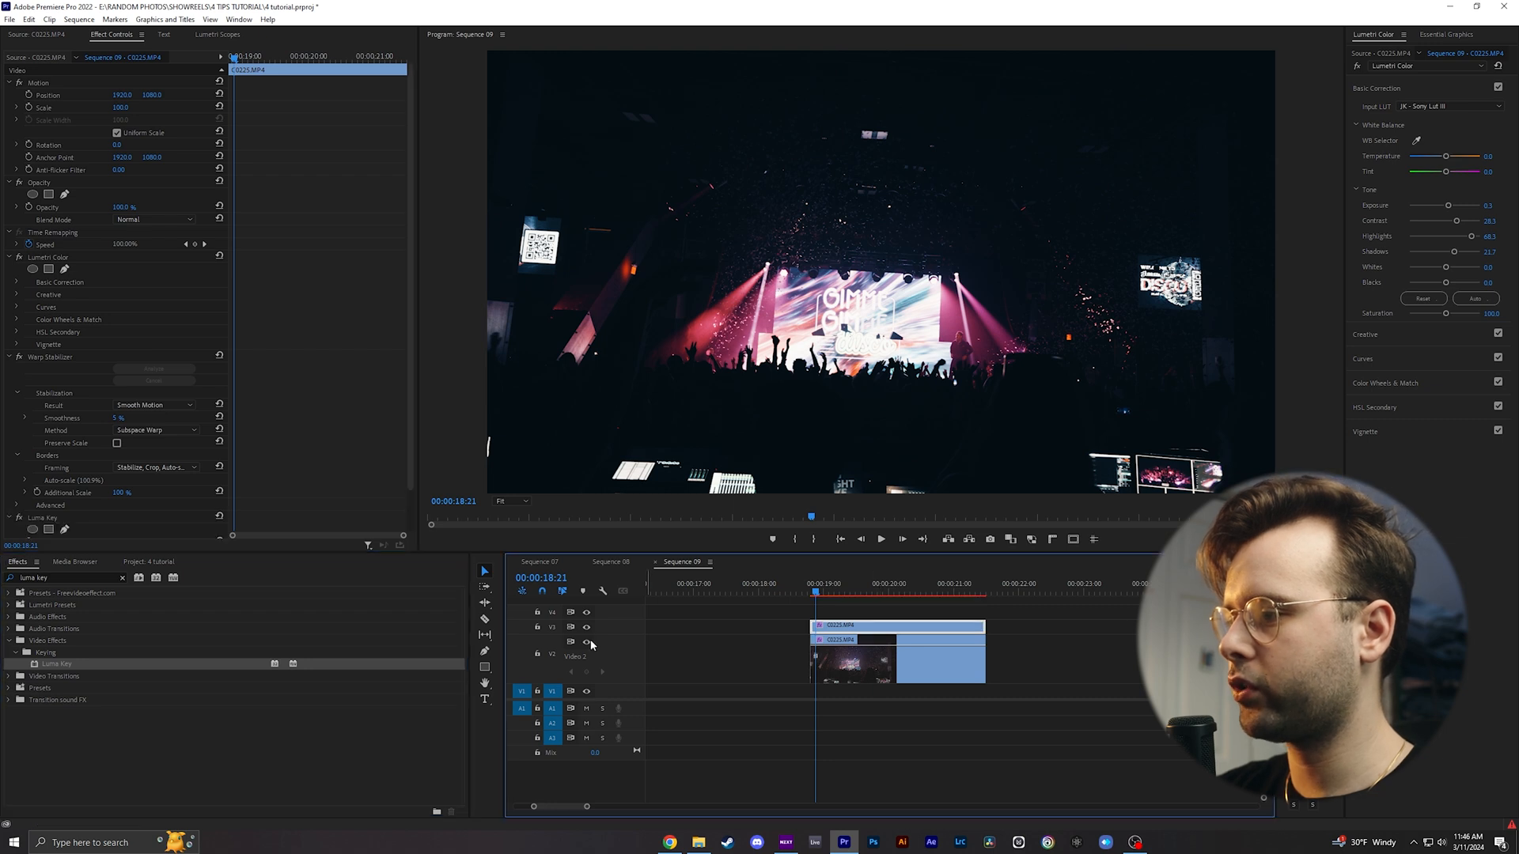
left_click(587, 642)
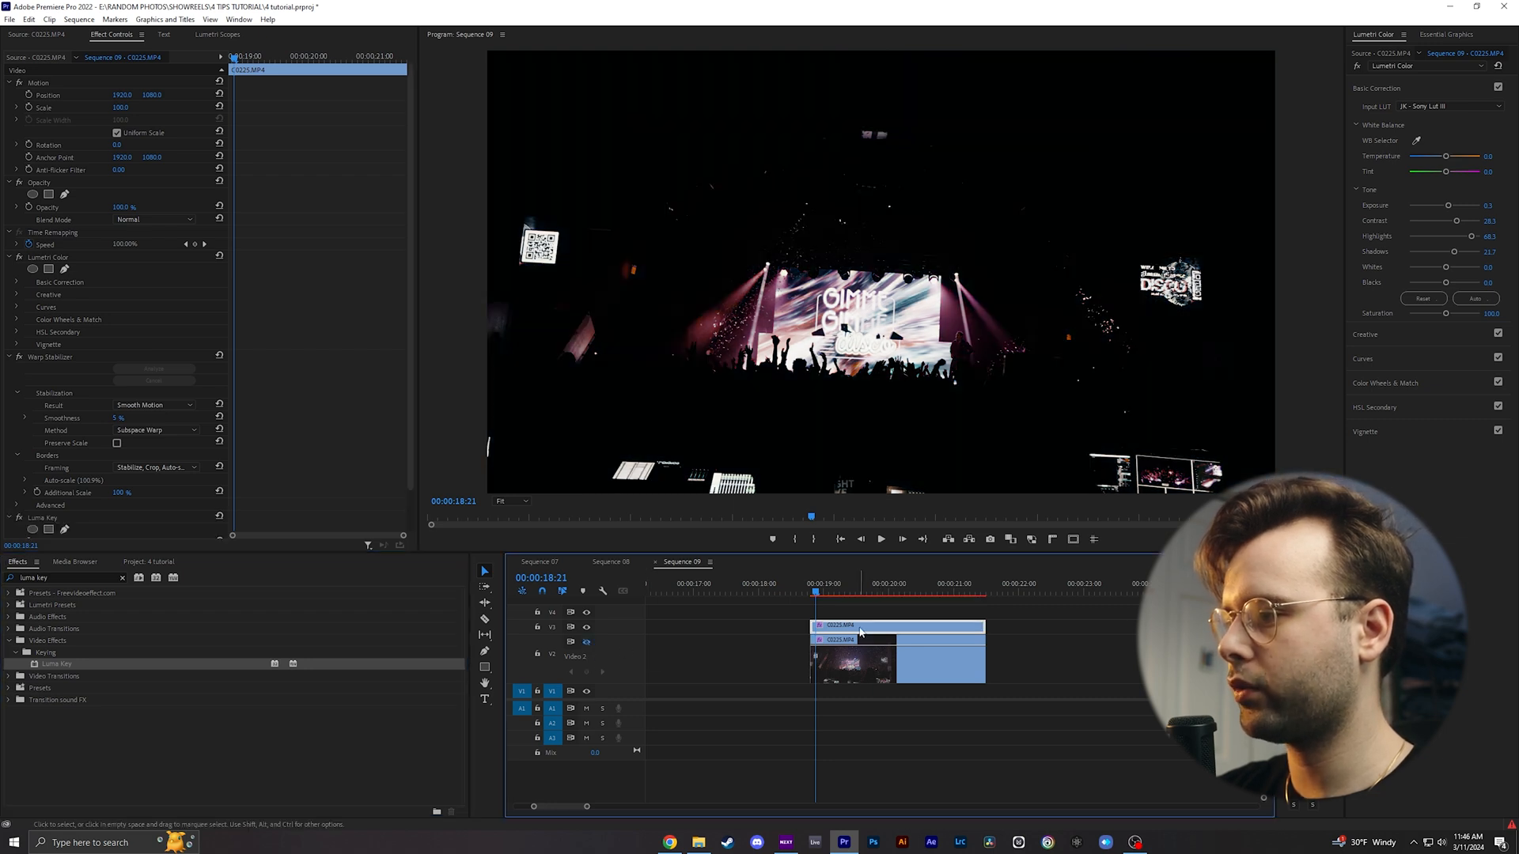
scroll(146, 538, "down", 2)
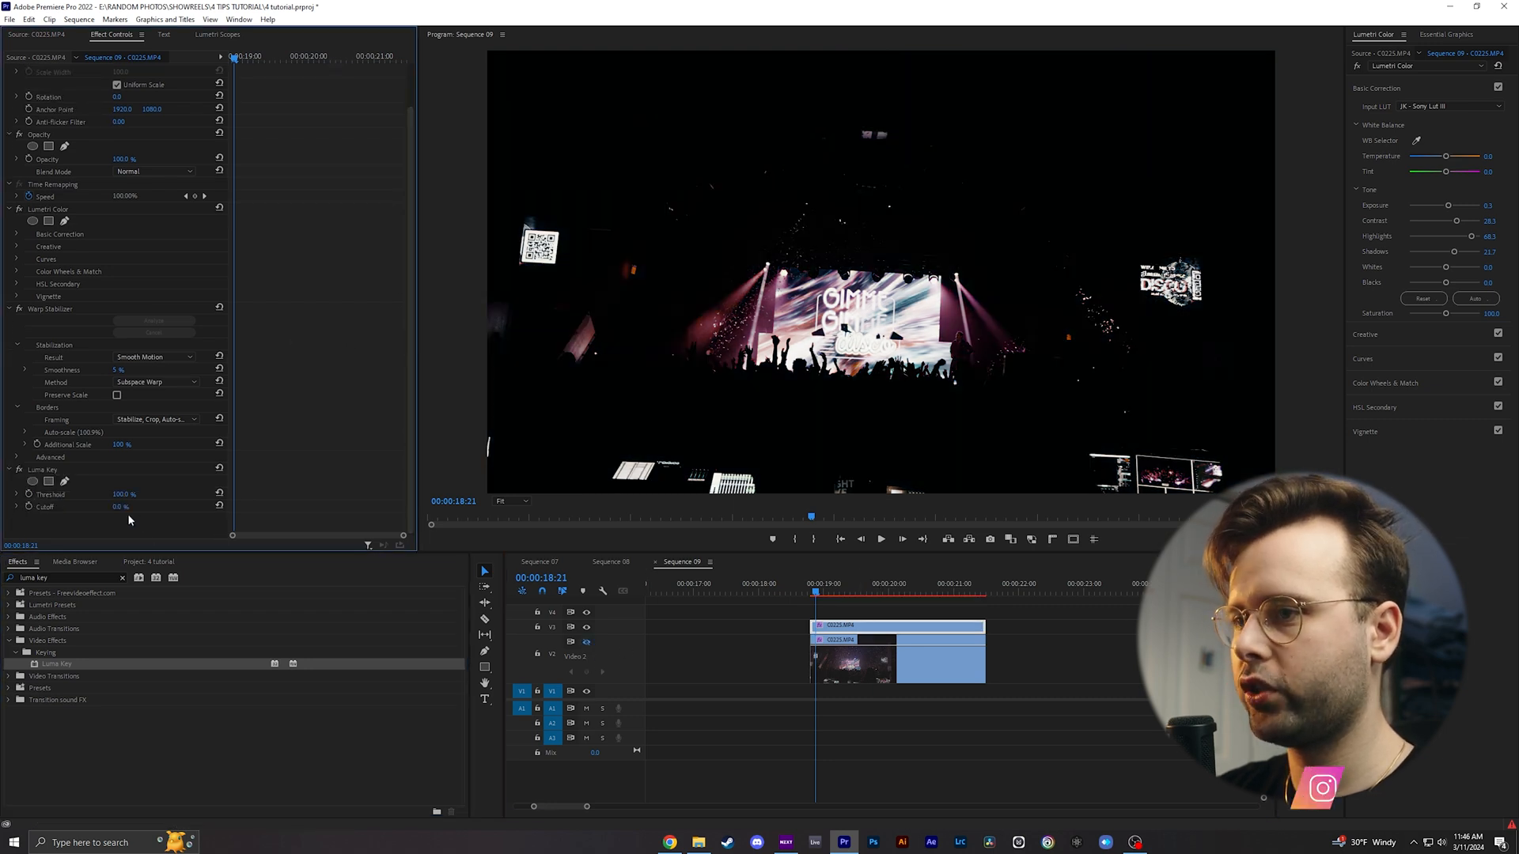
mouse_move(120, 507)
left_mouse_down()
mouse_move(201, 508)
mouse_move(133, 508)
left_mouse_up()
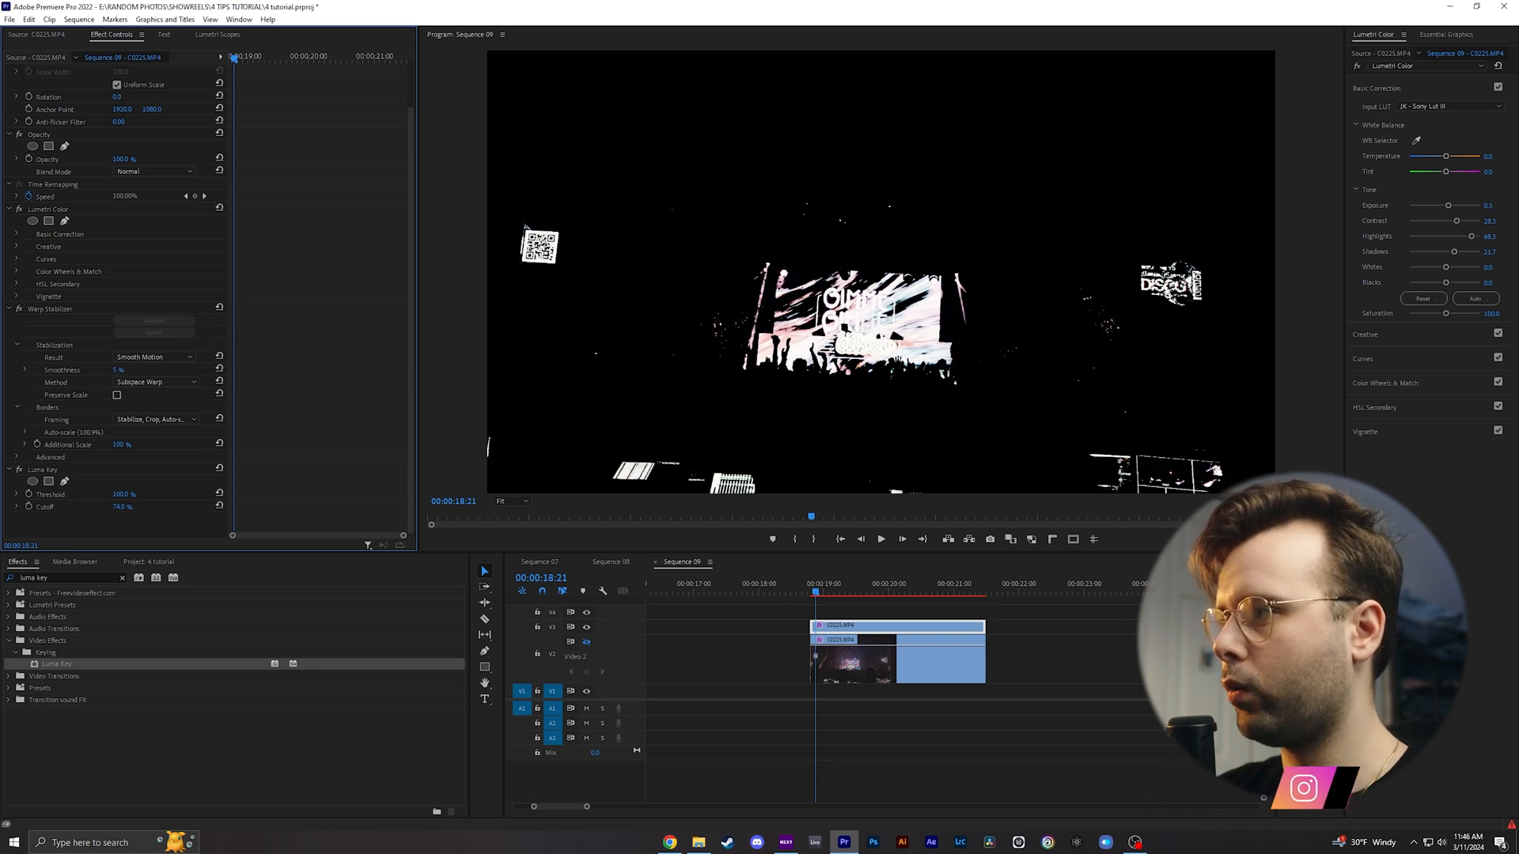
left_click_drag(122, 507, 115, 507)
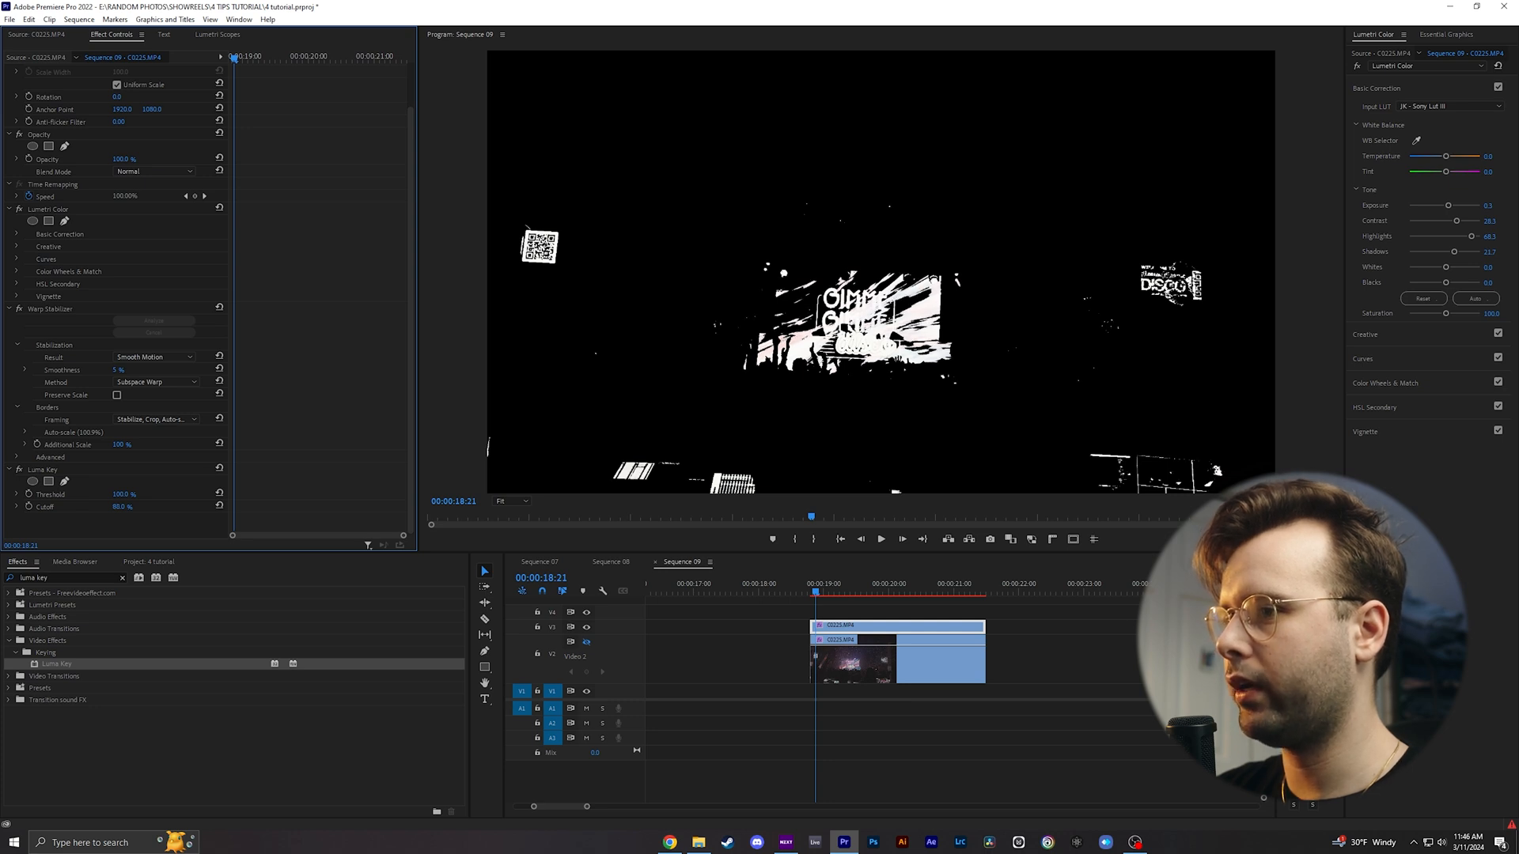
Apply Gaussian Blur to the keyed copy and set its blurriness to 20.
left_click(122, 577)
type("gaussian")
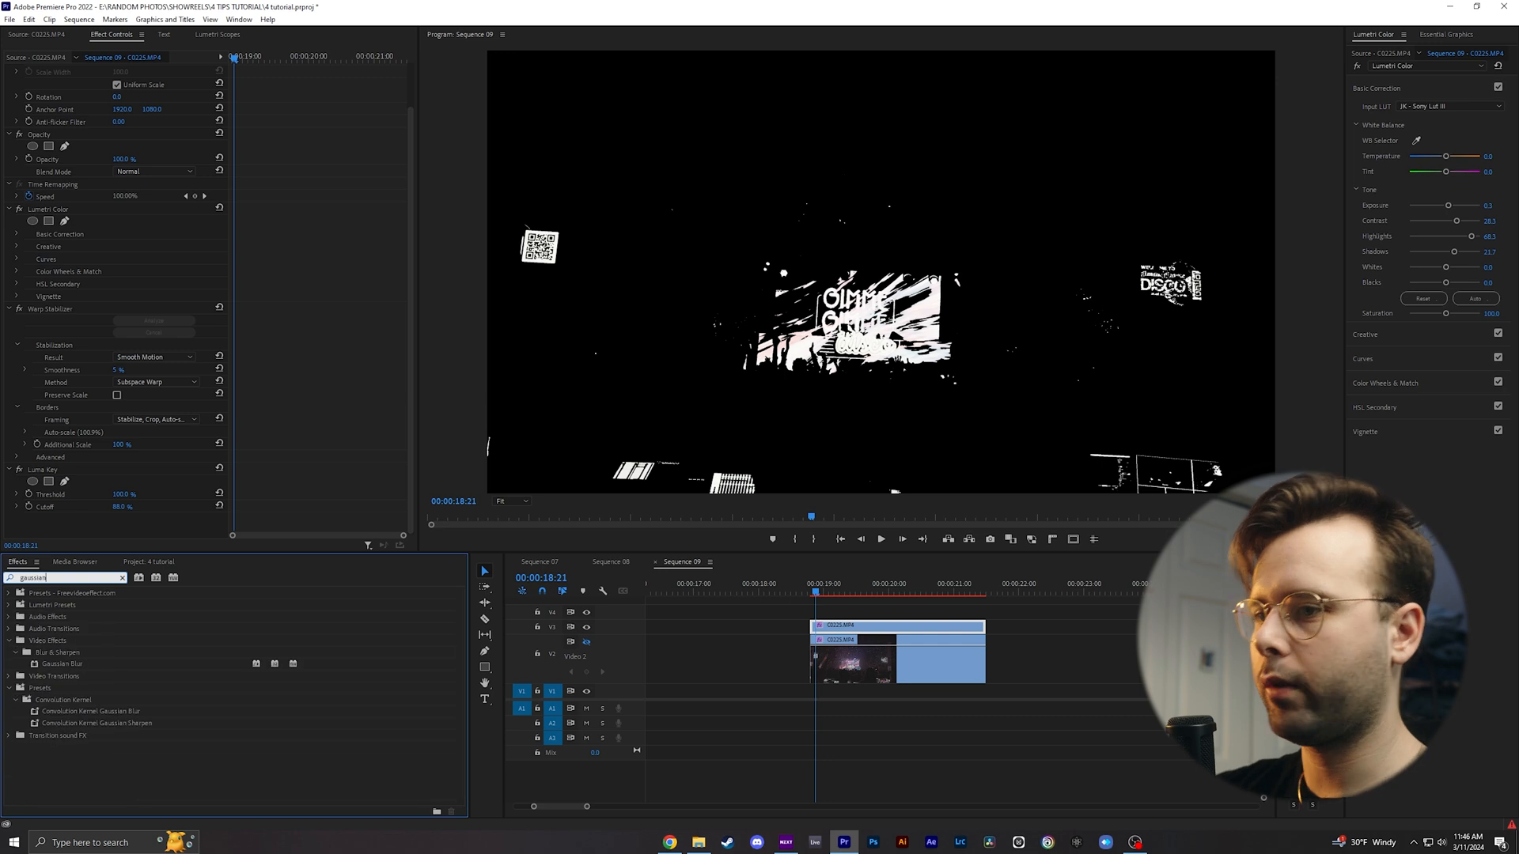
left_click_drag(63, 666, 102, 542)
scroll(166, 504, "down", 2)
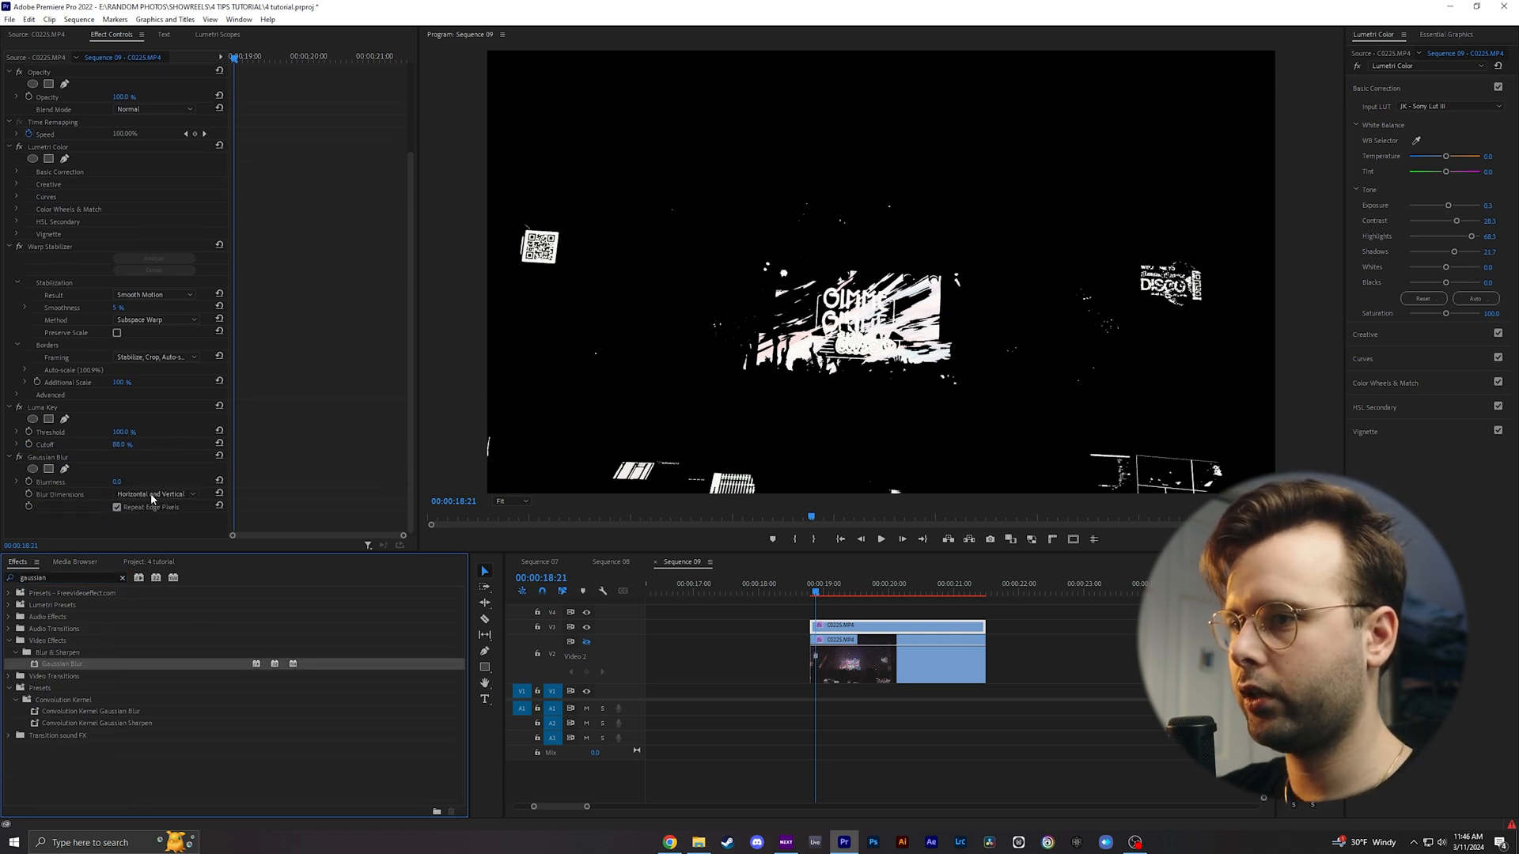
mouse_move(119, 483)
left_mouse_down()
mouse_move(158, 484)
mouse_move(130, 484)
left_mouse_up()
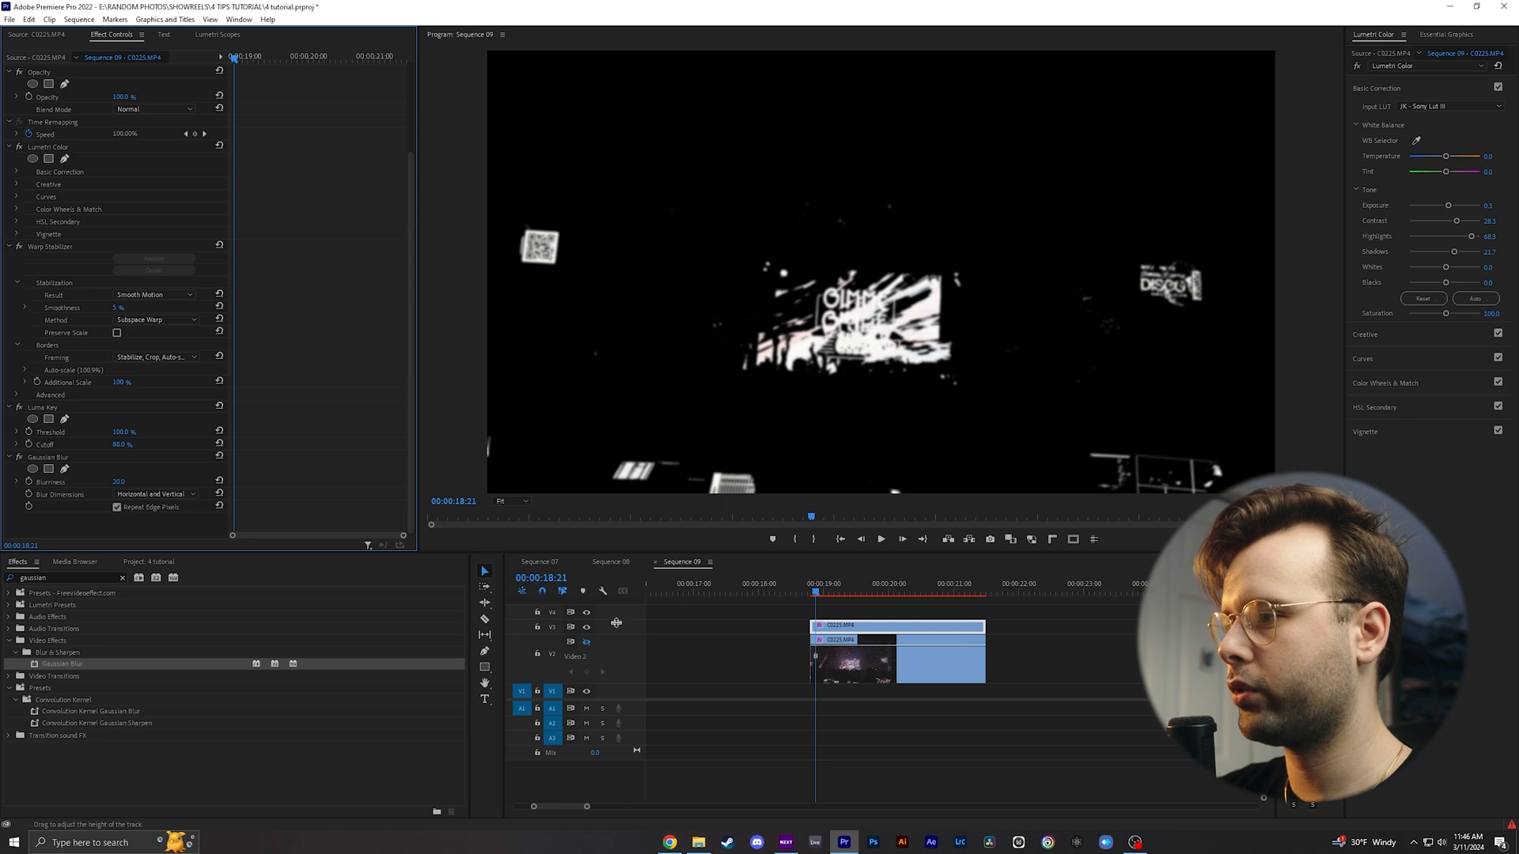
Show the original clip's track again, play the glow, and set the blurred copy's blend mode to Screen.
left_click(586, 641)
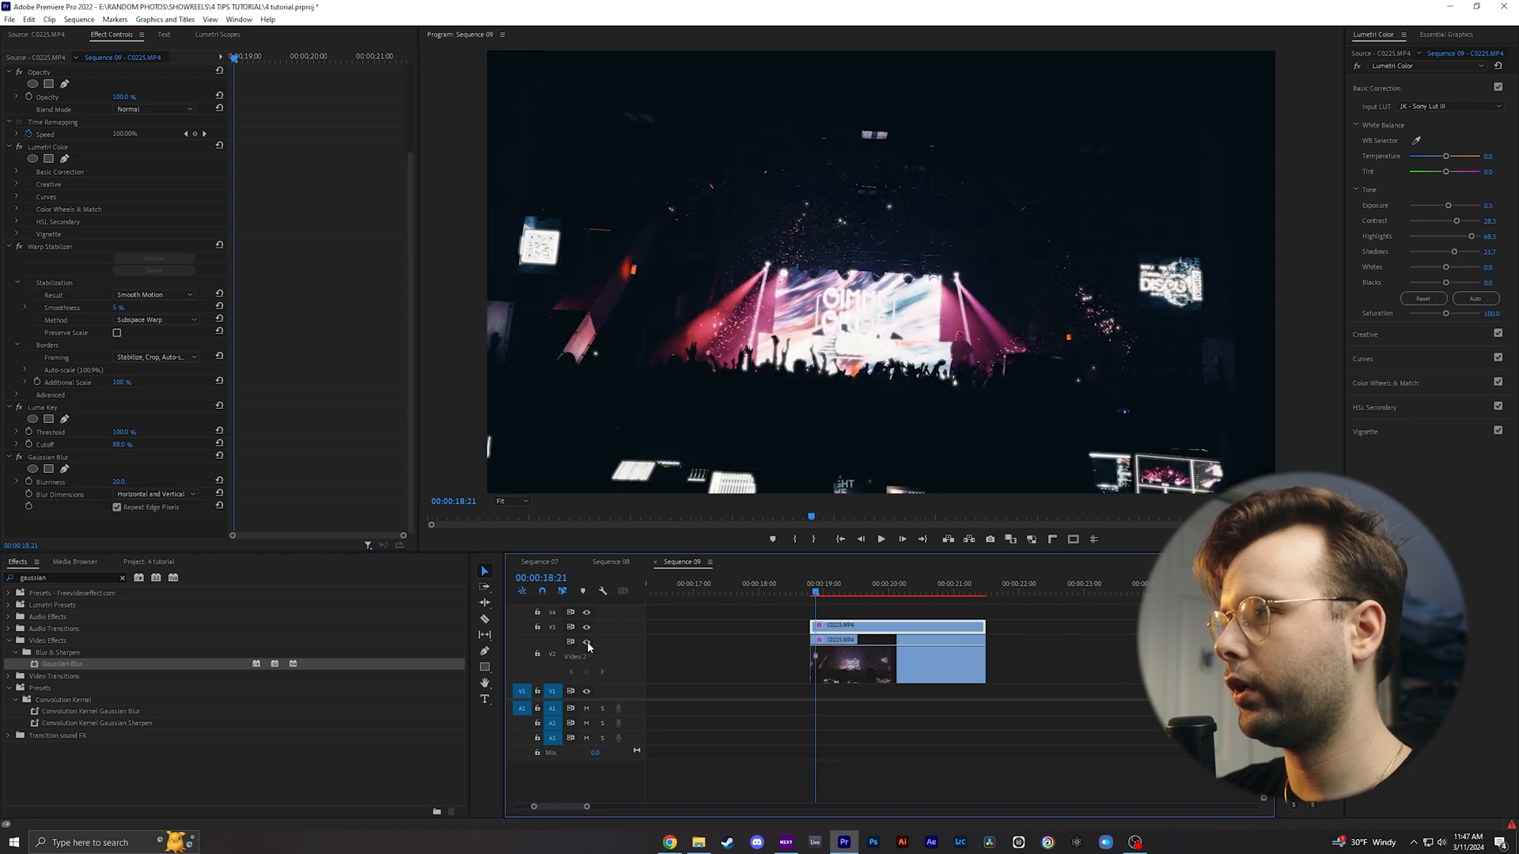
left_click(889, 729)
key("space")
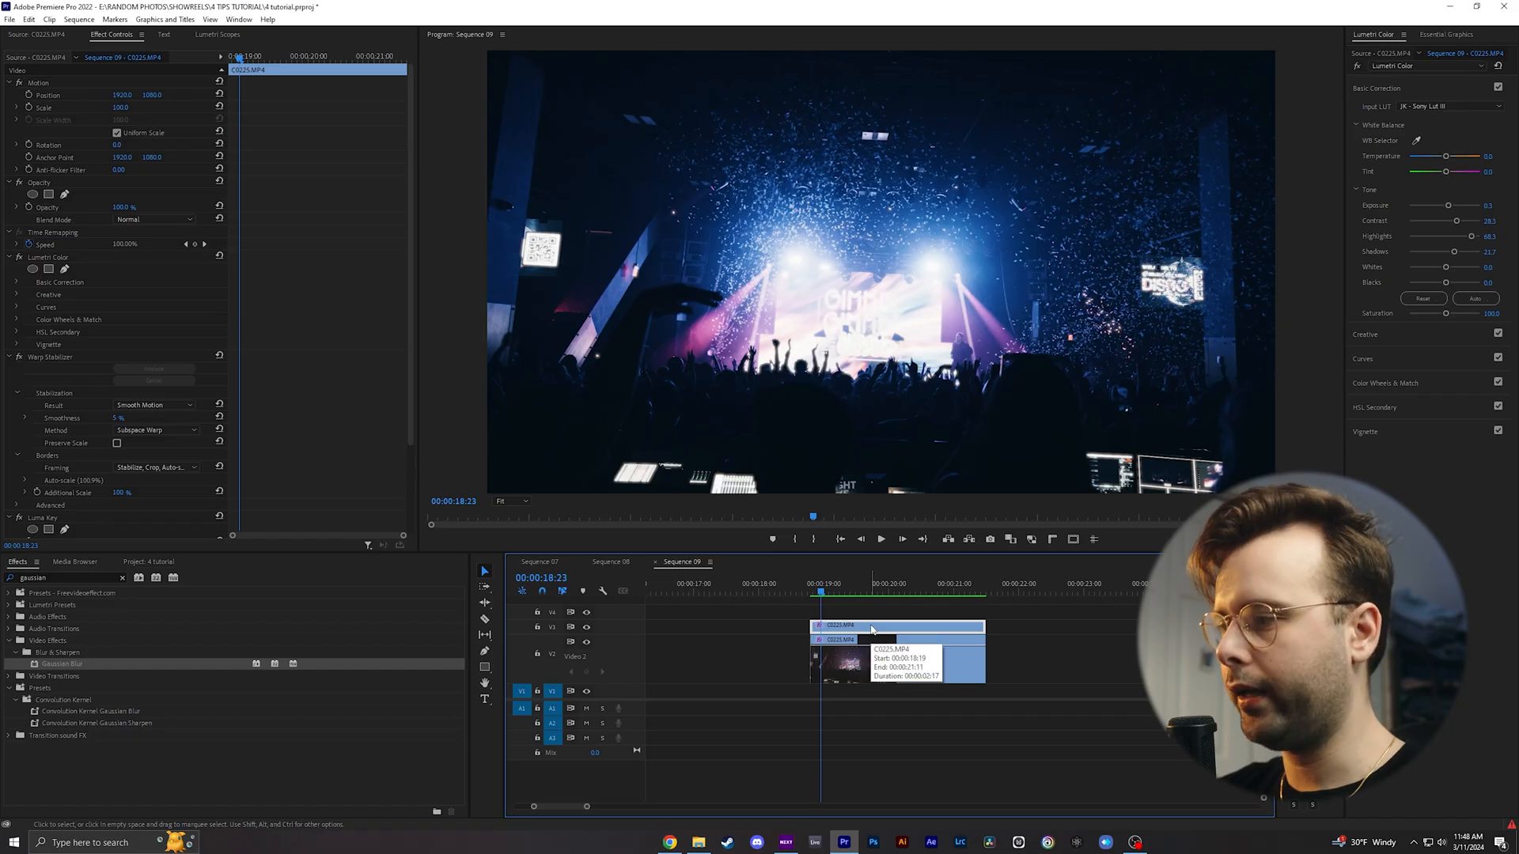
left_click(151, 226)
left_click(146, 341)
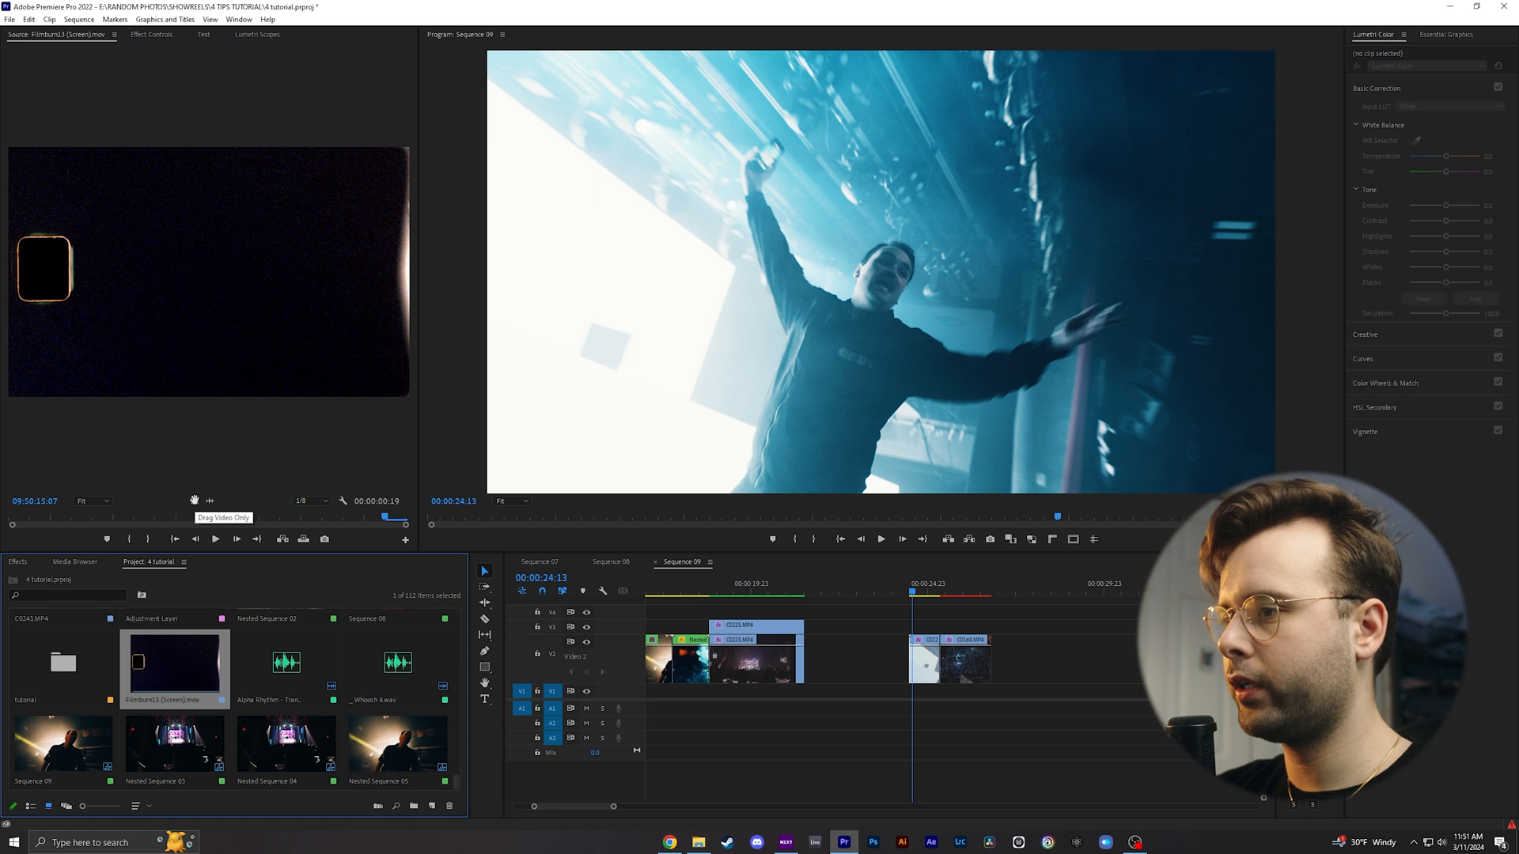
Place the Filmburn13 [Screen].mov overlay on the track above, spanning the cut between the two concert clips.
left_click_drag(194, 500, 932, 628)
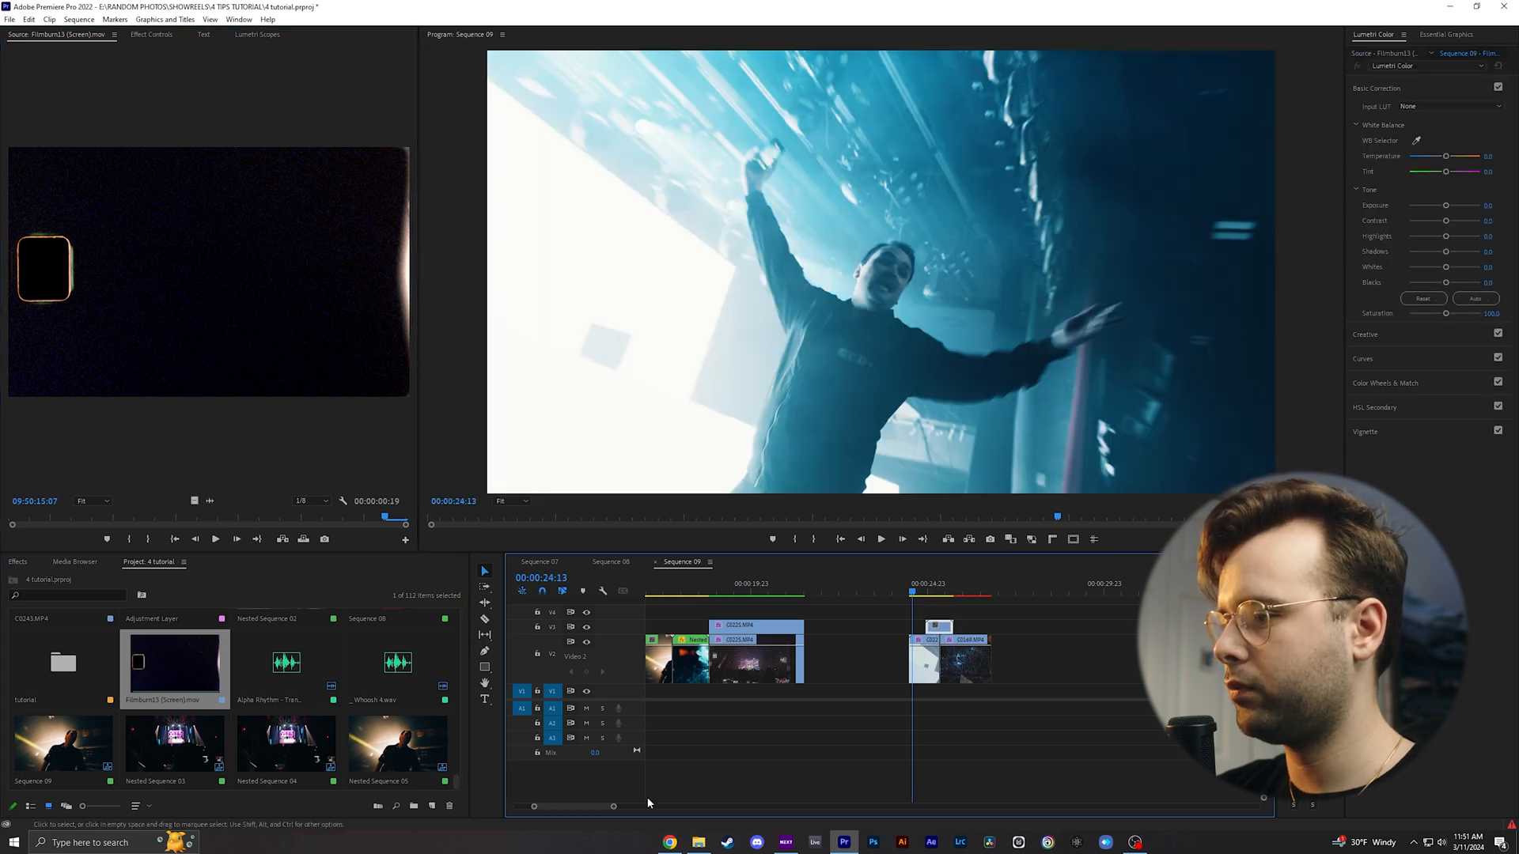
left_click_drag(612, 808, 580, 807)
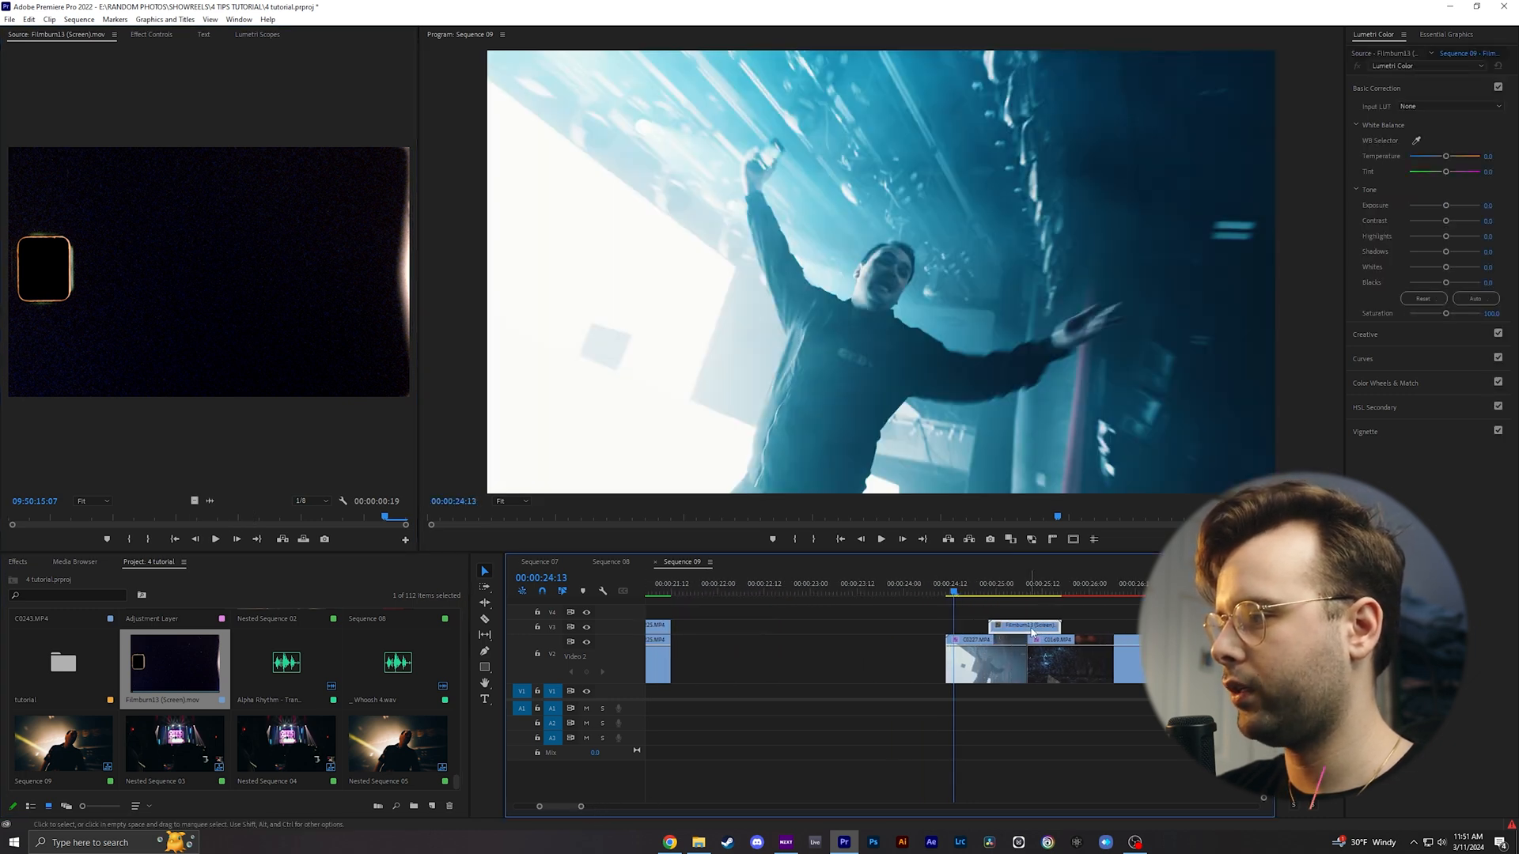
left_click_drag(1031, 629, 1039, 629)
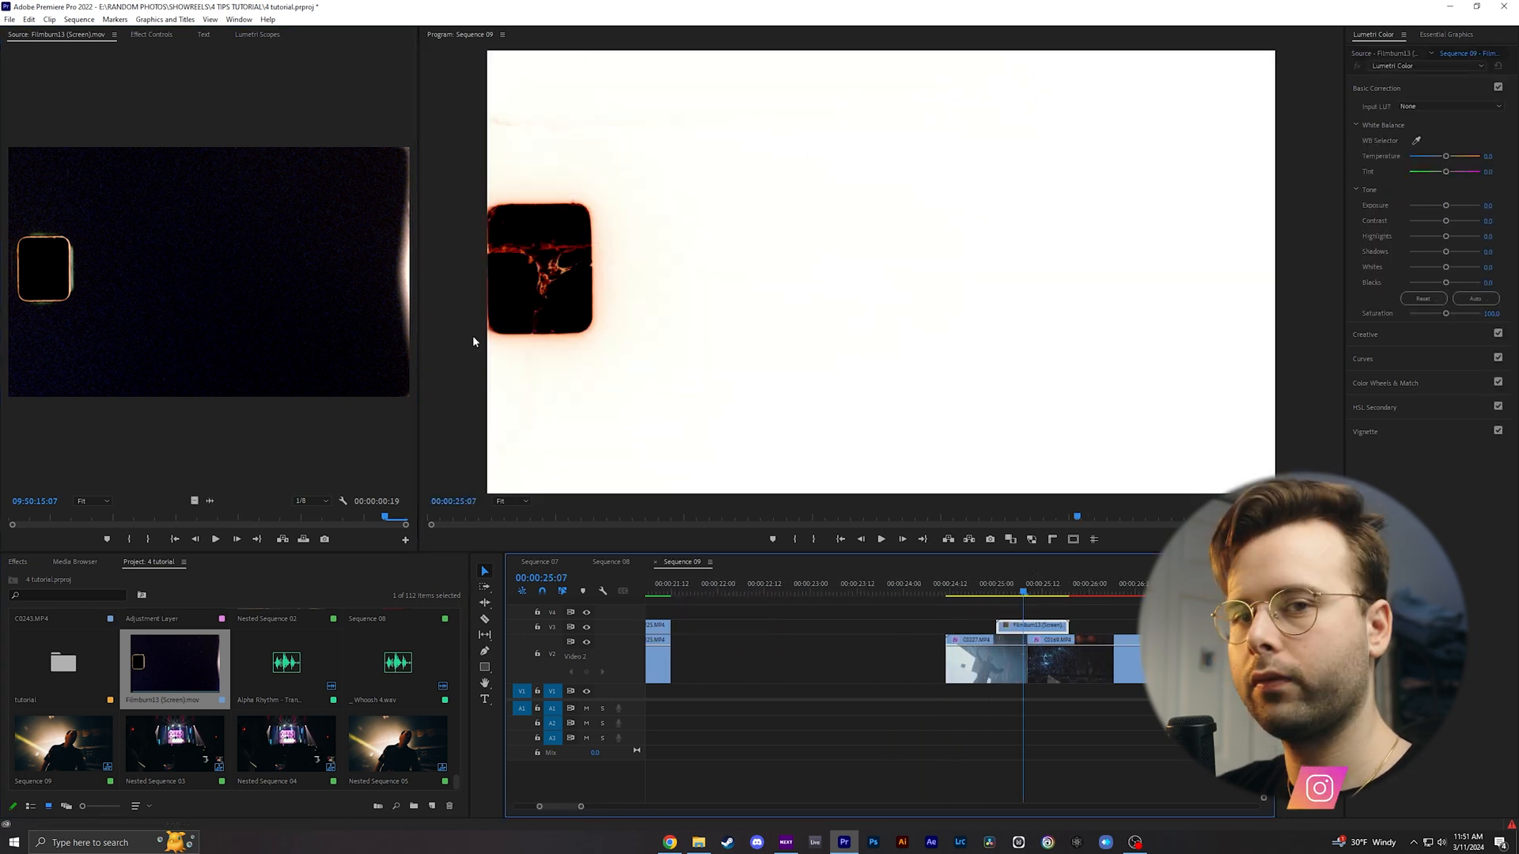
Set the film burn overlay's blend mode to Screen and preview it near the cut.
left_click(150, 39)
left_click(155, 222)
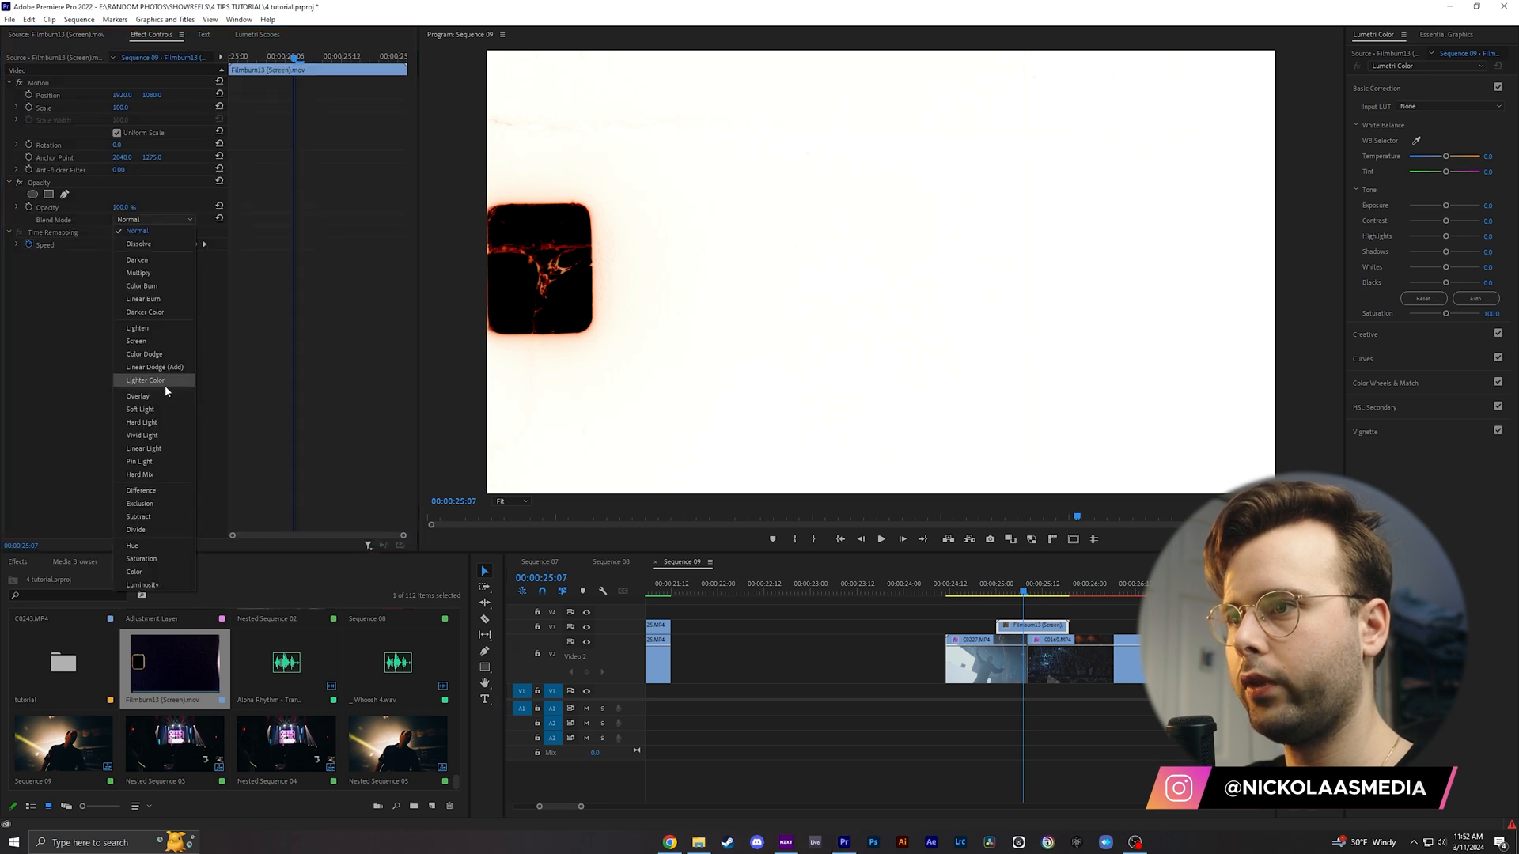
left_click(140, 339)
left_click_drag(1024, 595, 1015, 595)
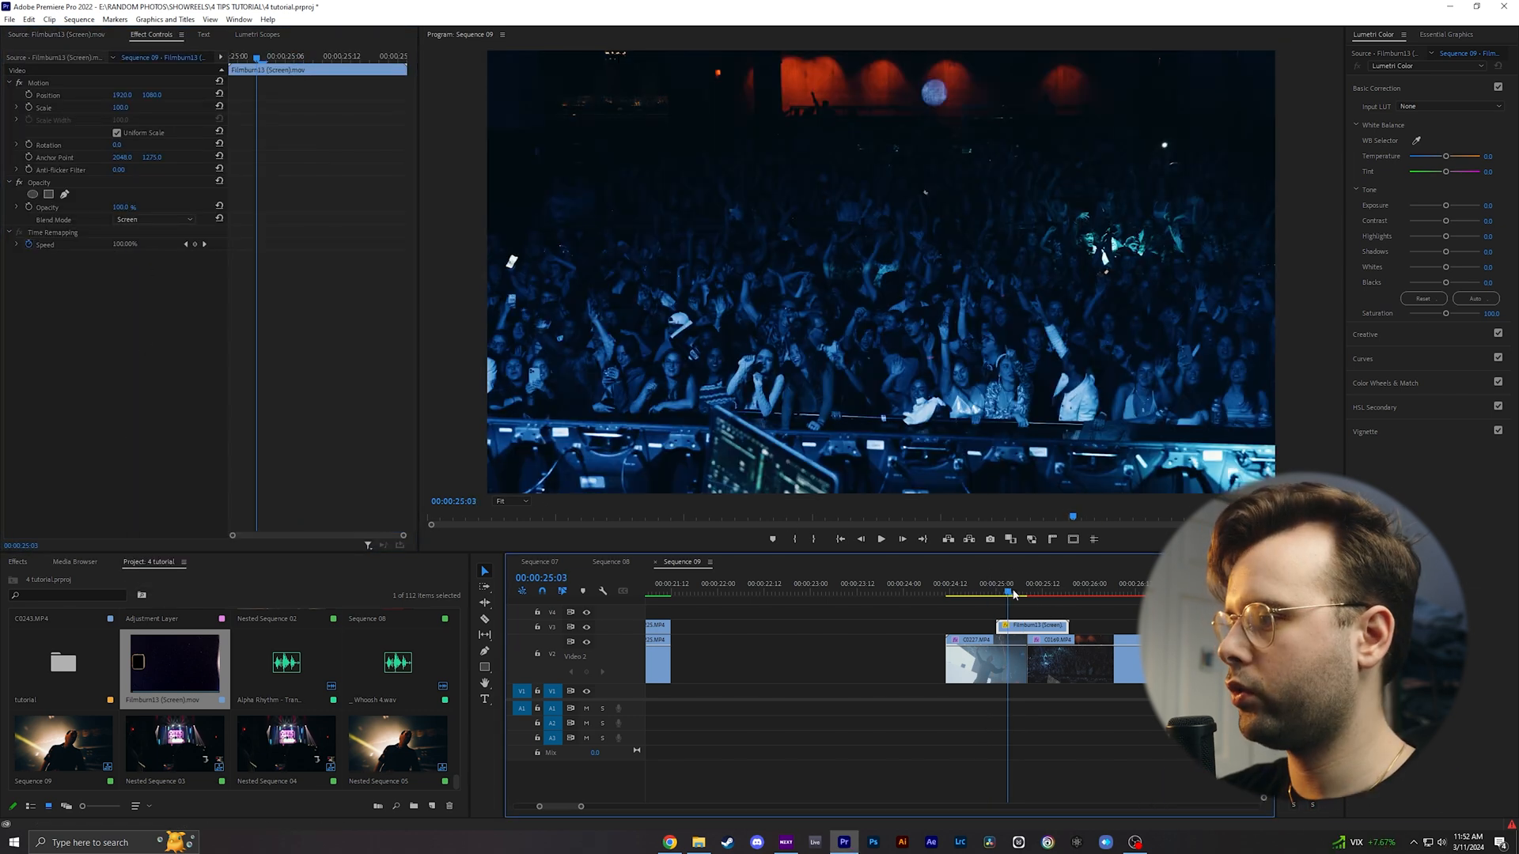
Set the film burn overlay's playback speed to 150% and play the transition across the cut.
right_click(1032, 630)
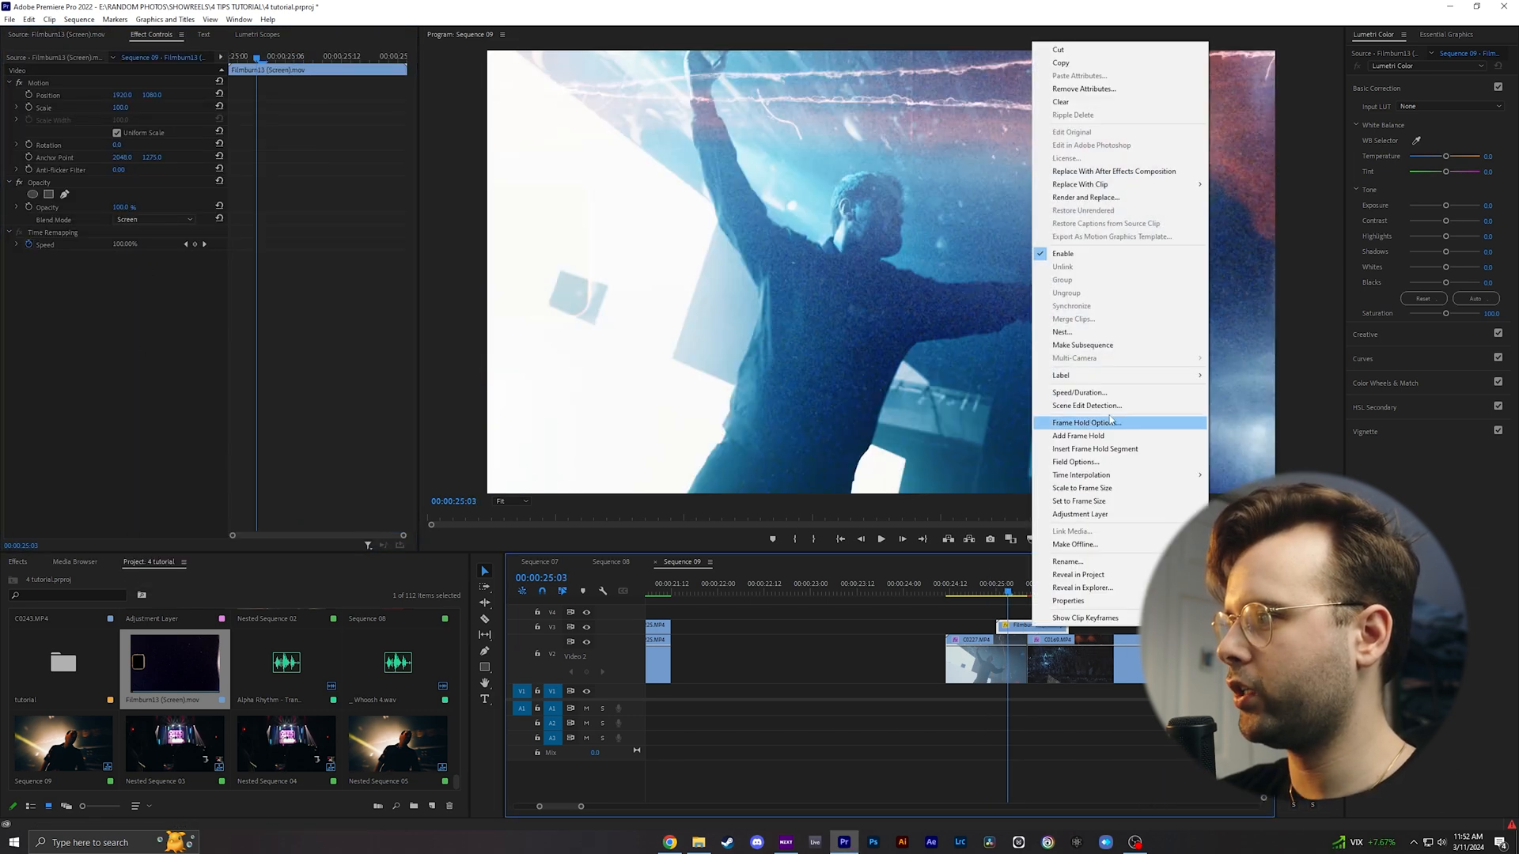
left_click(1108, 394)
type("150")
left_click(747, 484)
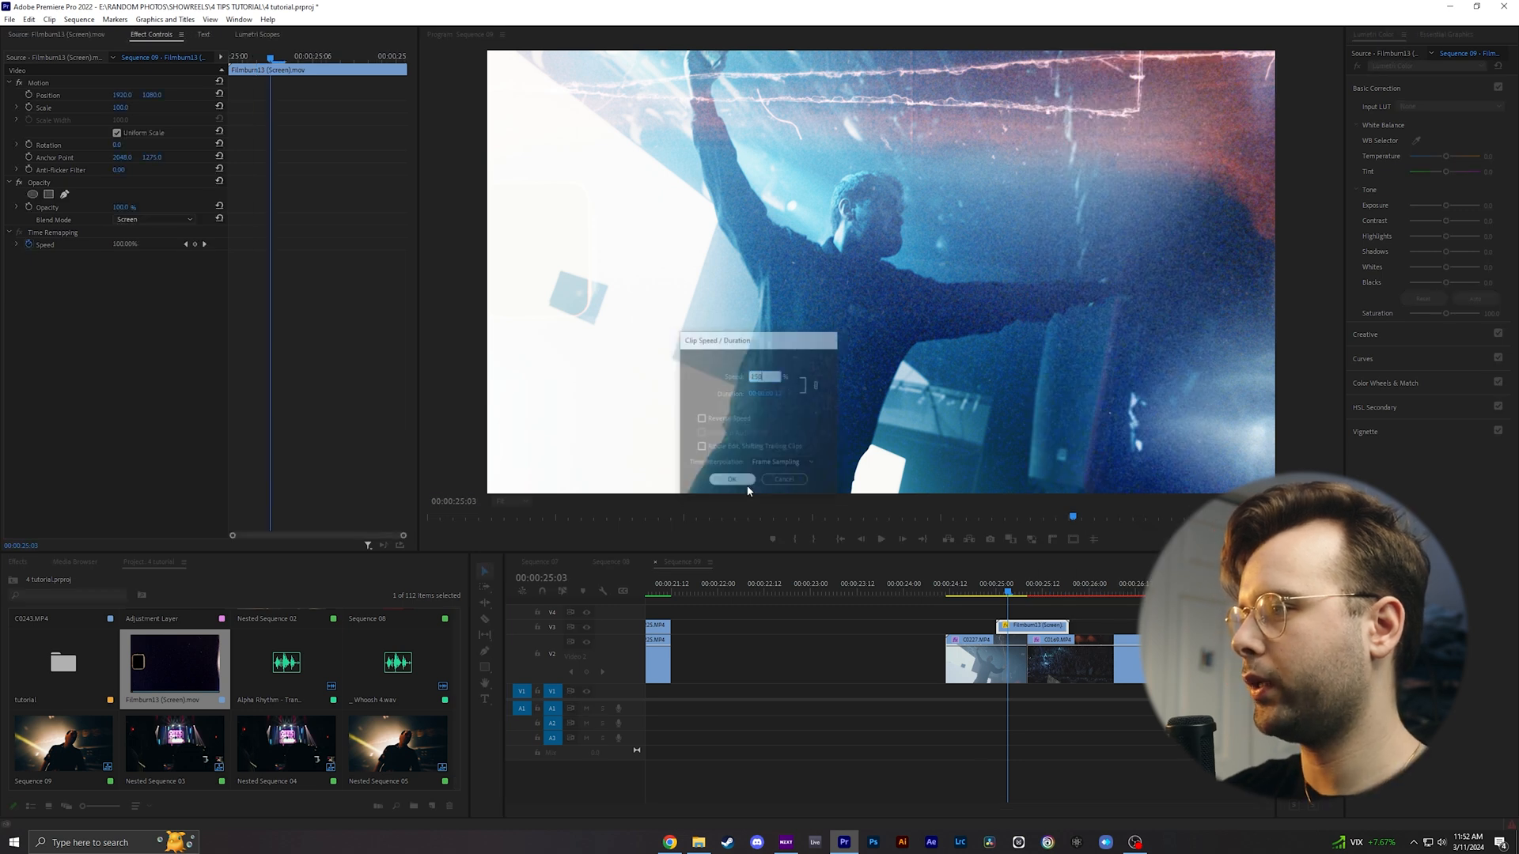
left_click(988, 593)
key("space")
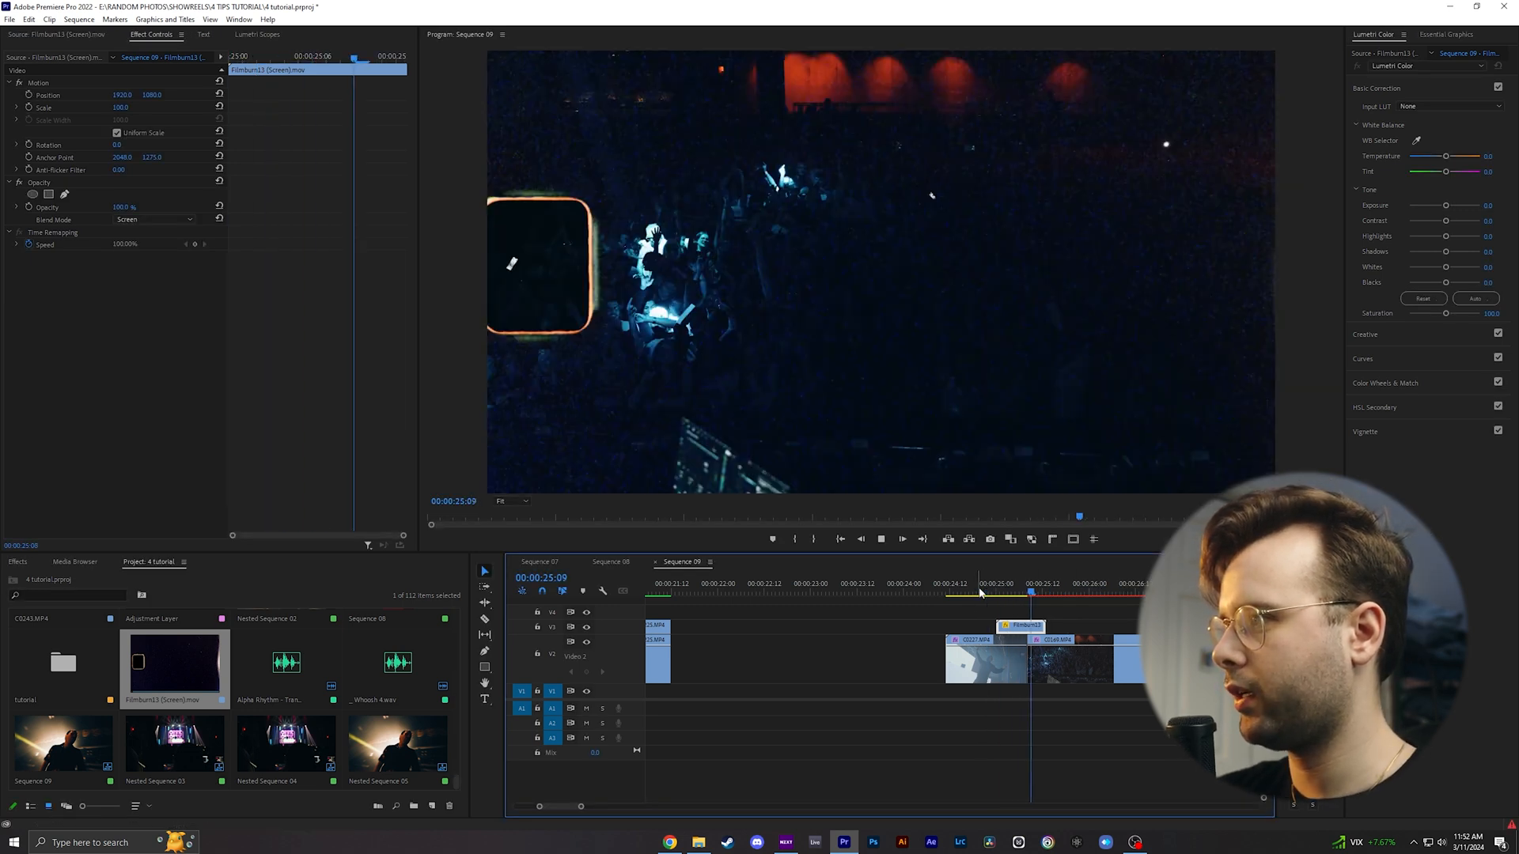
left_click(974, 586)
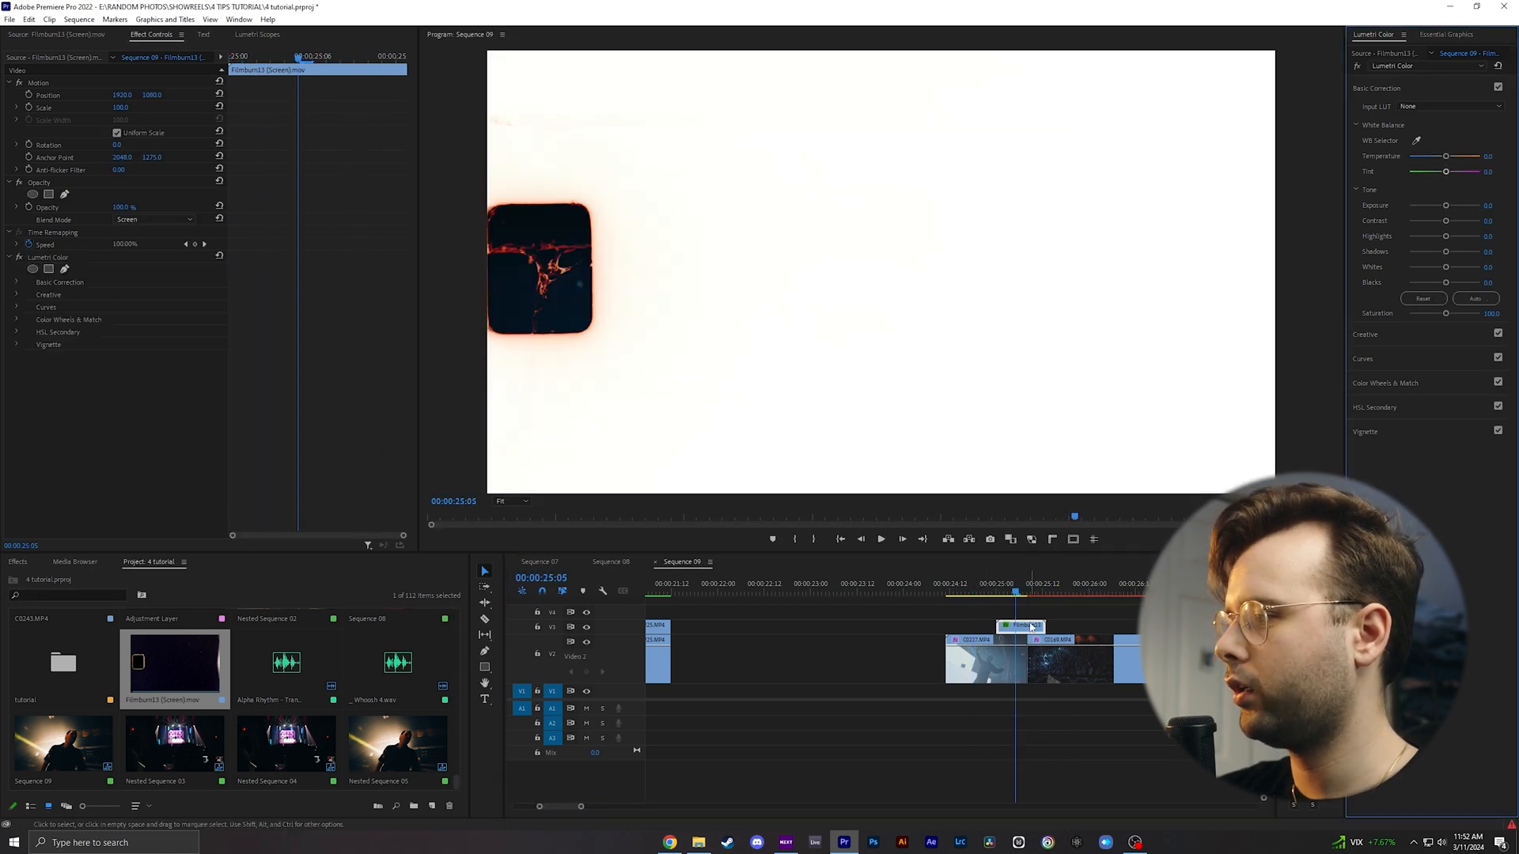
Try a warmer Lumetri colour temperature on the film burn overlay.
left_click(1029, 617)
left_click(1028, 625)
left_click_drag(1447, 155, 1482, 172)
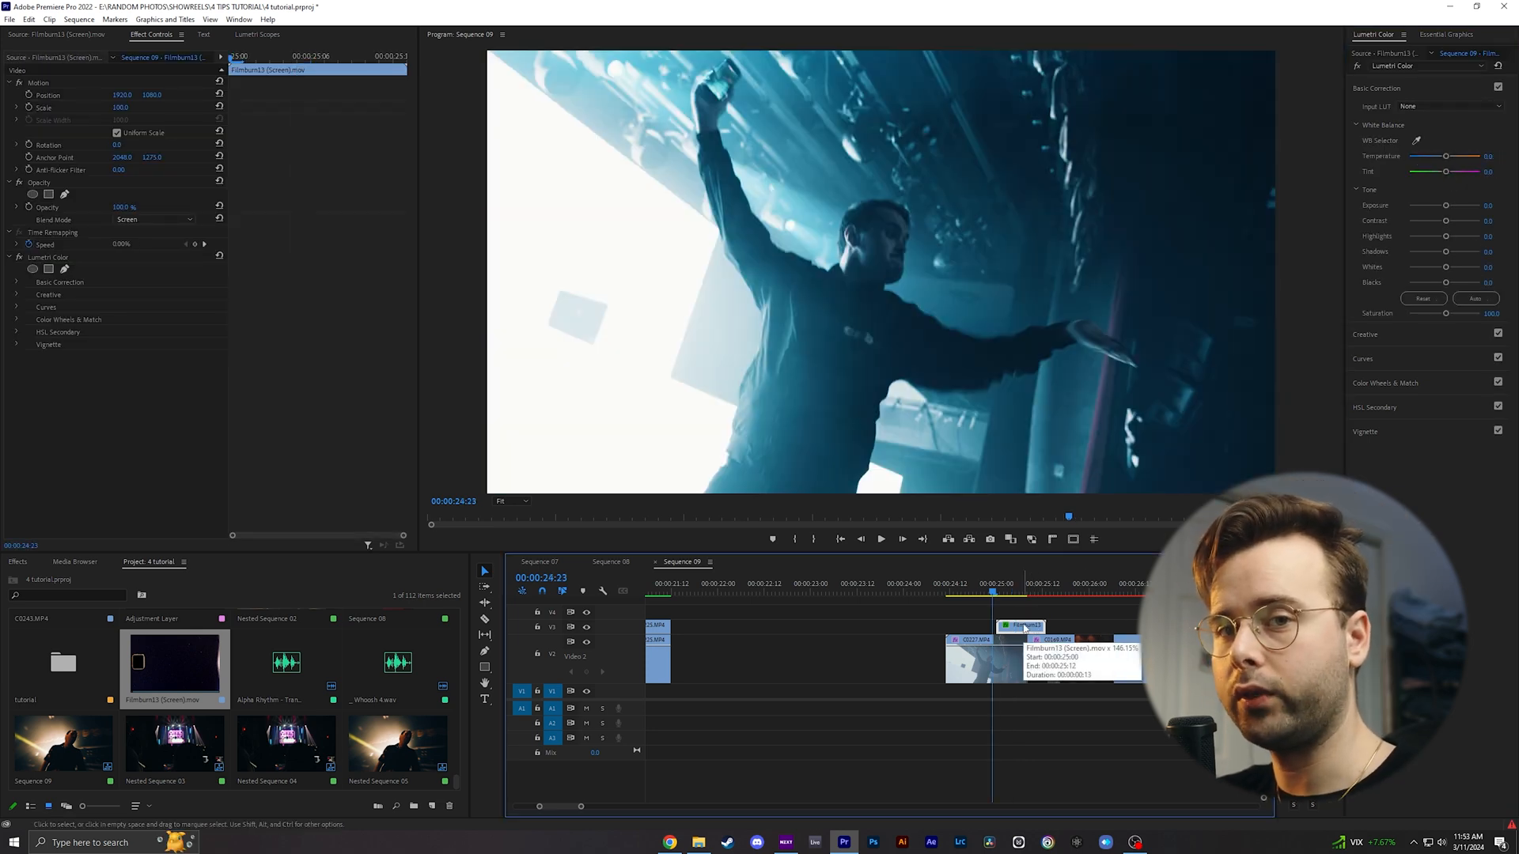
Try the Exclusion blend mode on the film burn overlay and play the transition.
left_click(1007, 591)
left_click(137, 220)
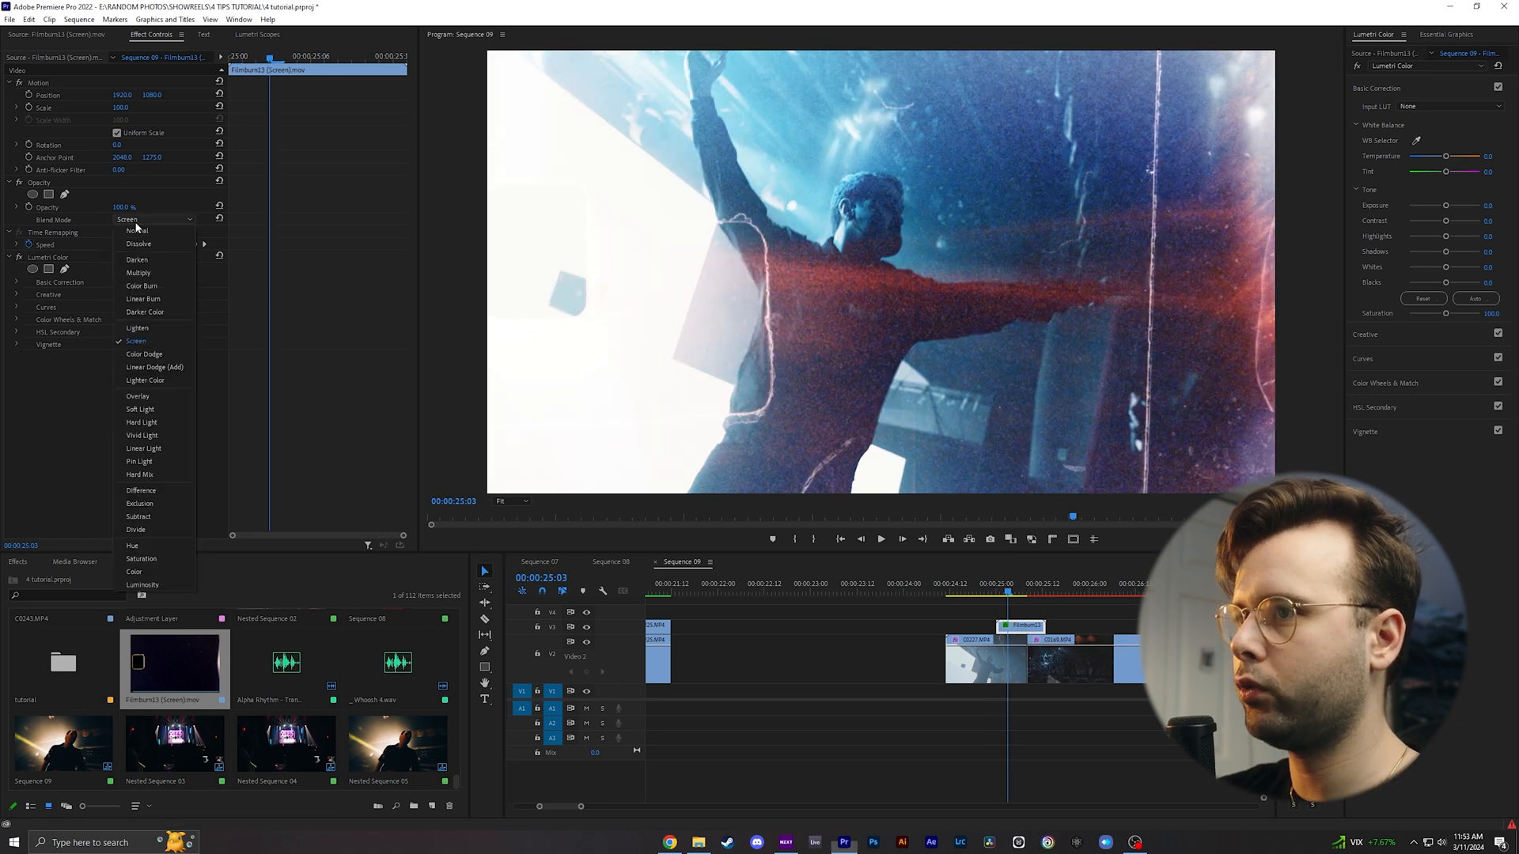
left_click(151, 505)
left_click(963, 589)
key("space")
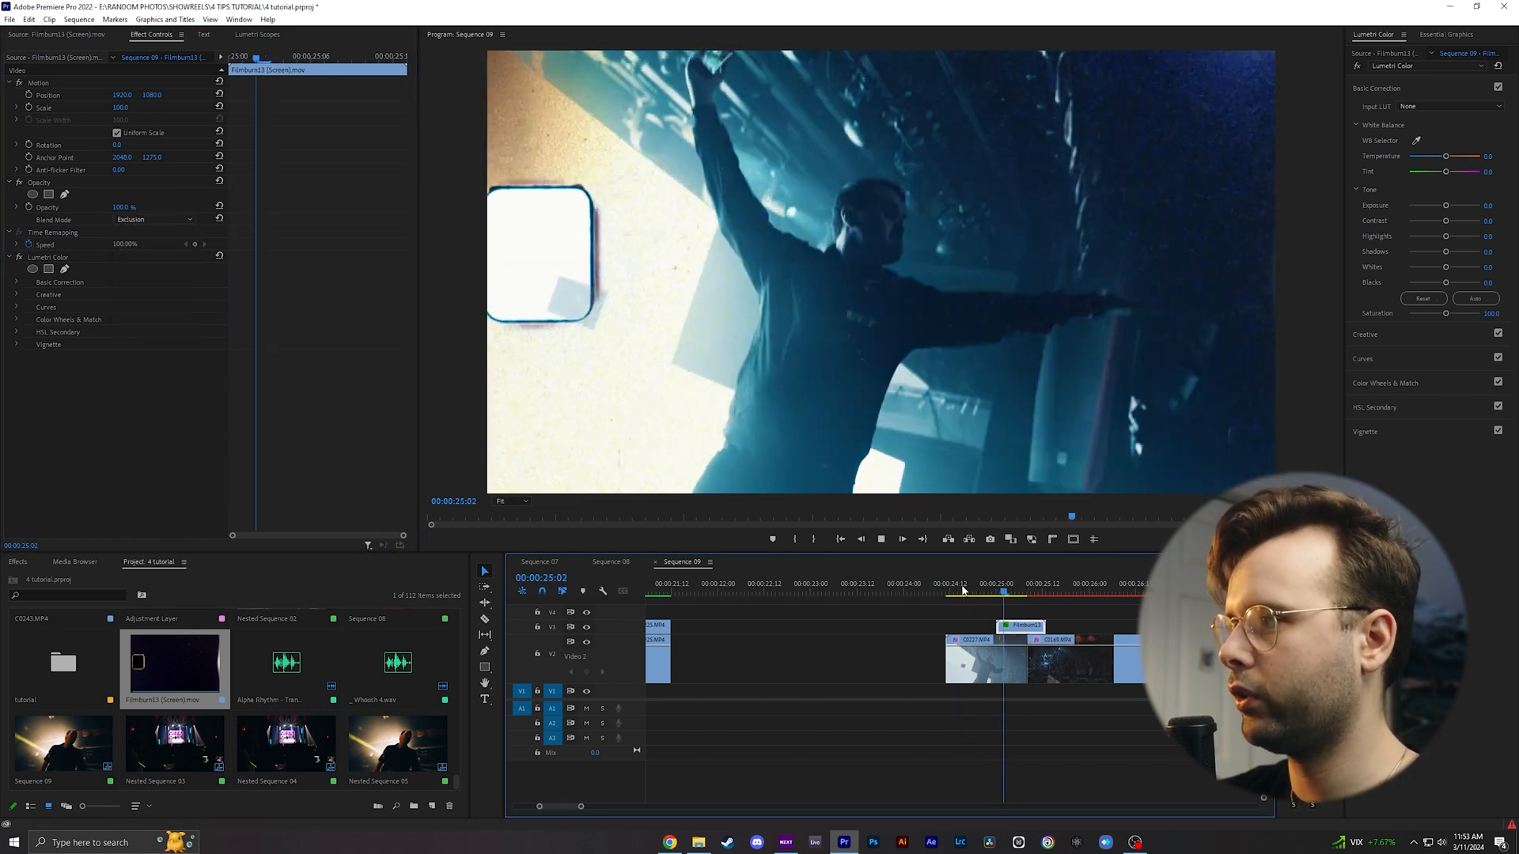
Set the film burn overlay's blend mode to Difference and play the transition across the cut.
left_click(1028, 599)
left_click(154, 220)
left_click(141, 491)
left_click(970, 582)
key("space")
Return to just before the film burn and open the overlay's blend mode choices.
left_click(988, 588)
left_click(144, 220)
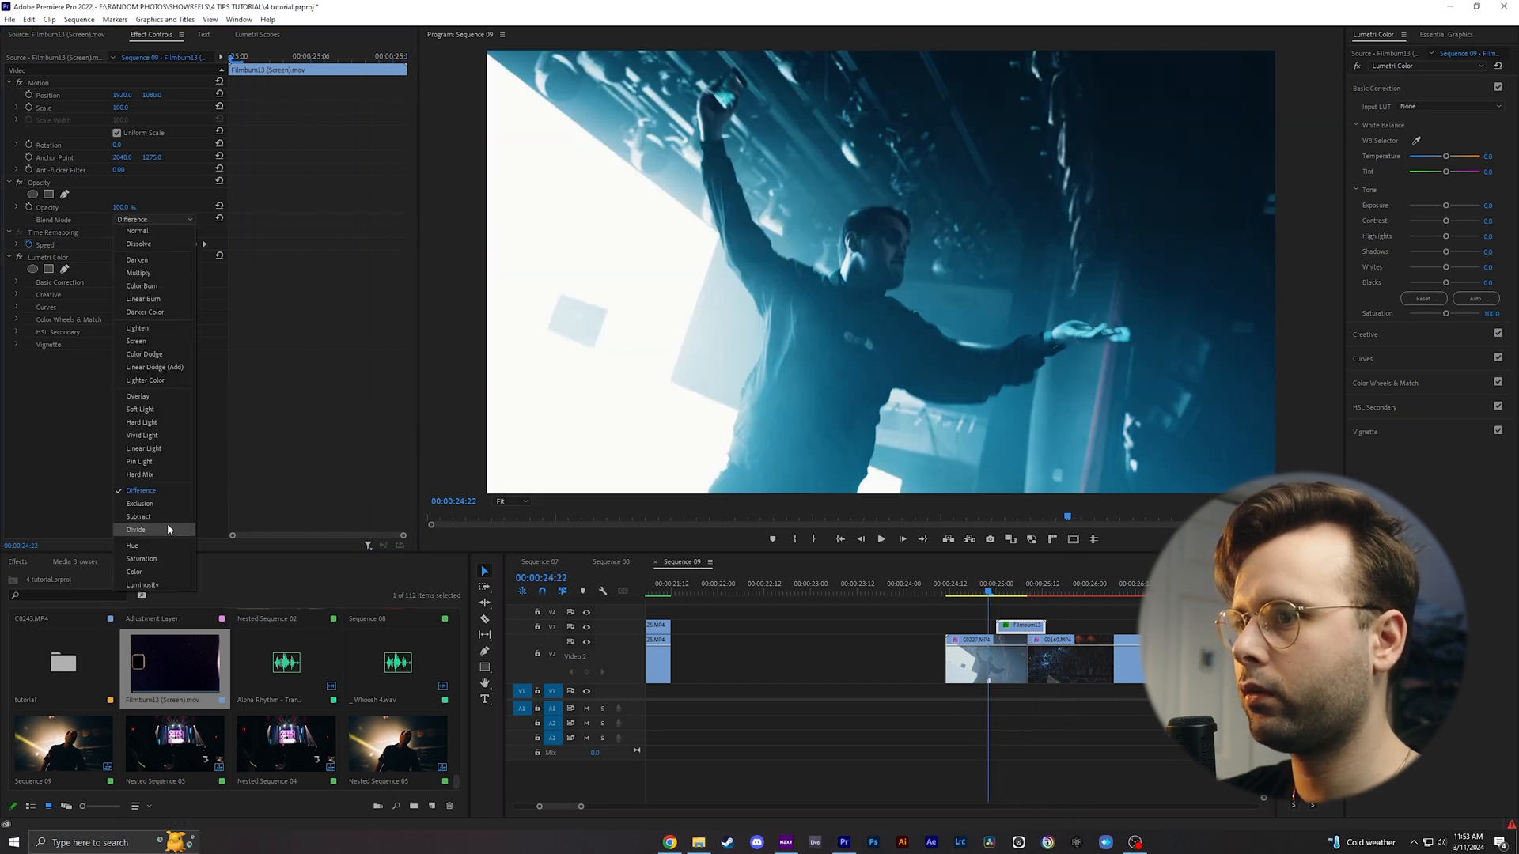